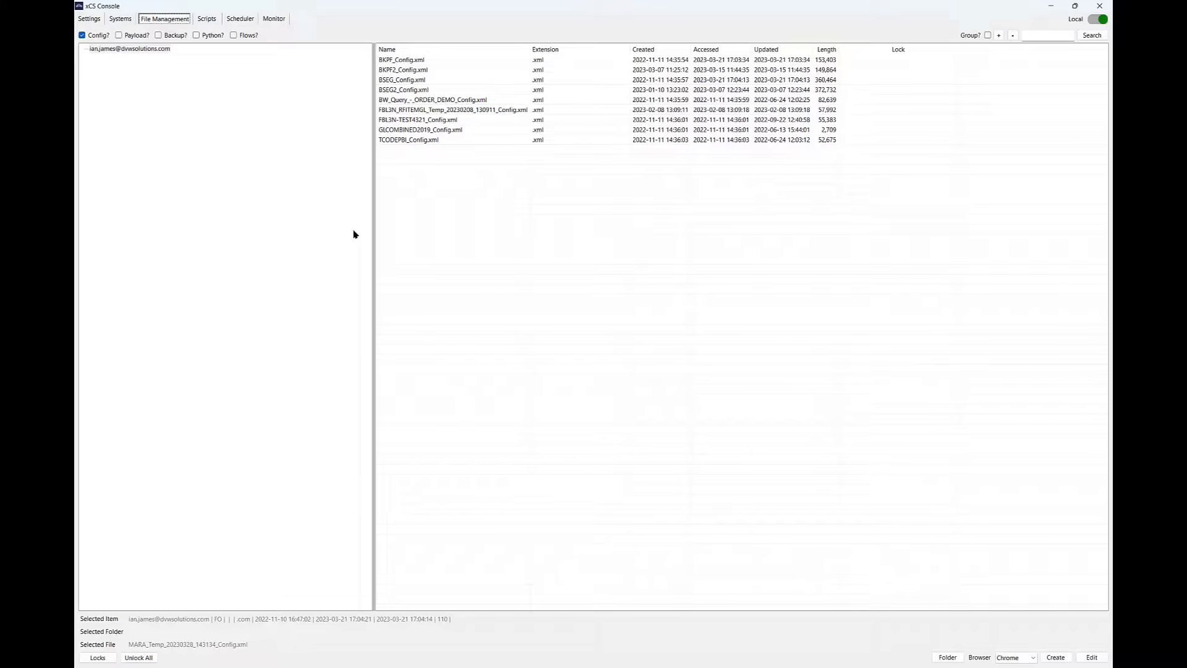
# Step: Create a new xCS configuration that keeps SAP ECC EHP8 IDES as the source system
pyautogui.click(1054, 656)
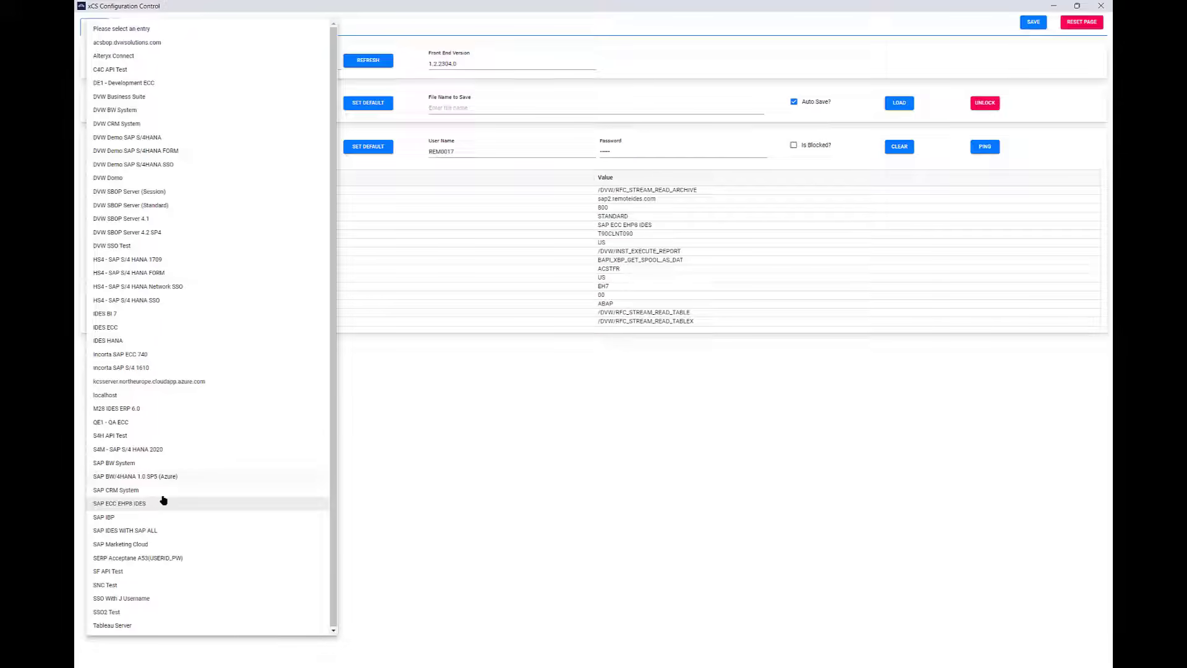
pyautogui.click(443, 471)
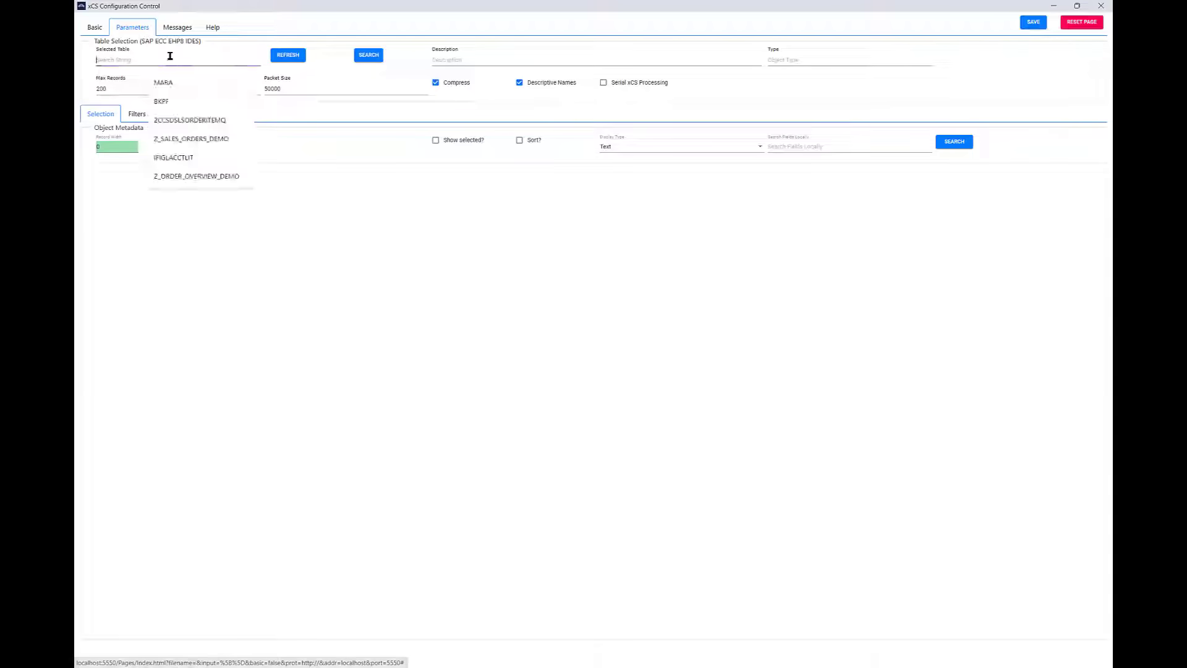
# Step: Load table MARA, tick Material Number, creator and Maintenance status fields, and add a Material Type filter
pyautogui.write('MARA')
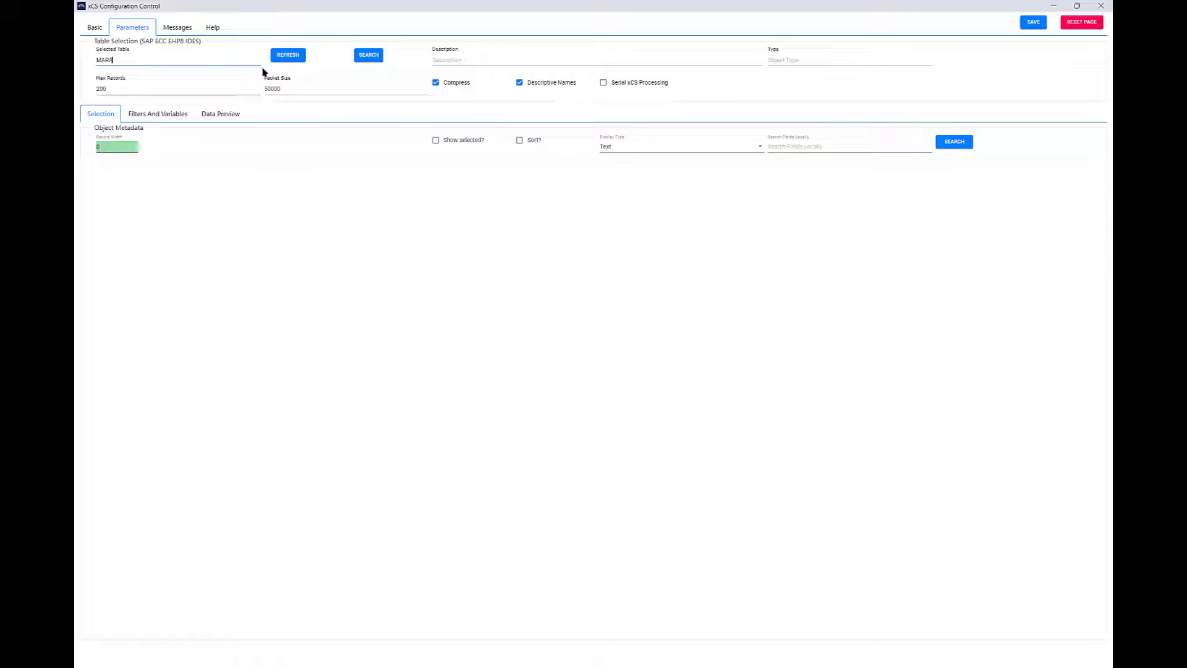
pyautogui.click(283, 55)
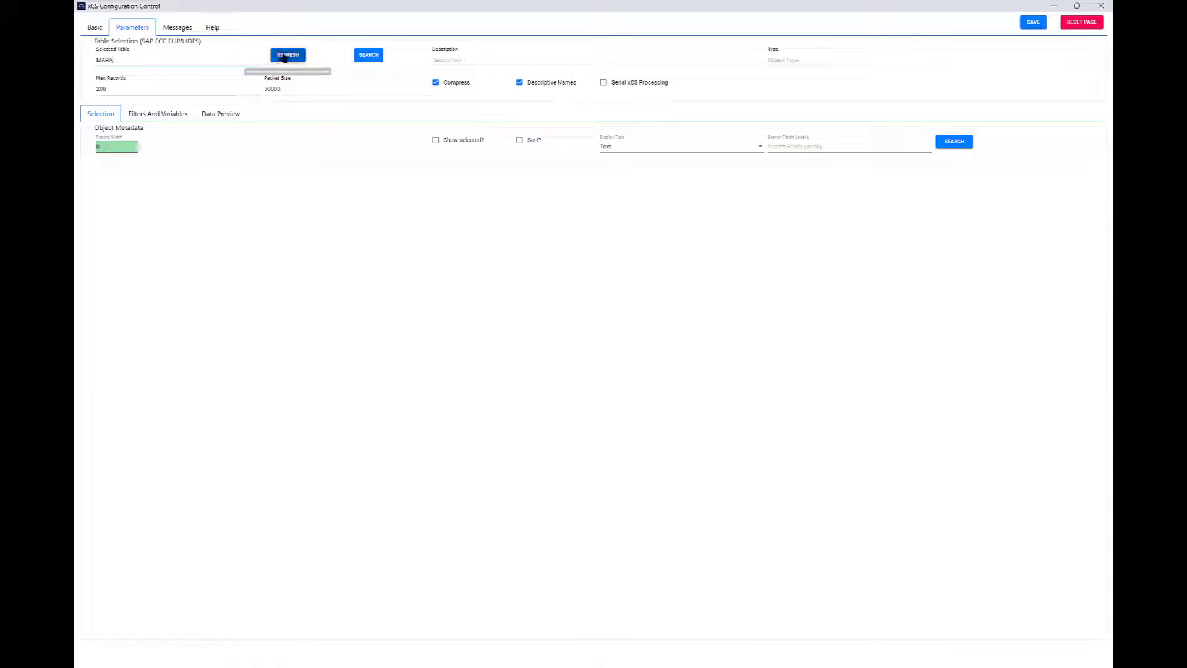
pyautogui.click(108, 202)
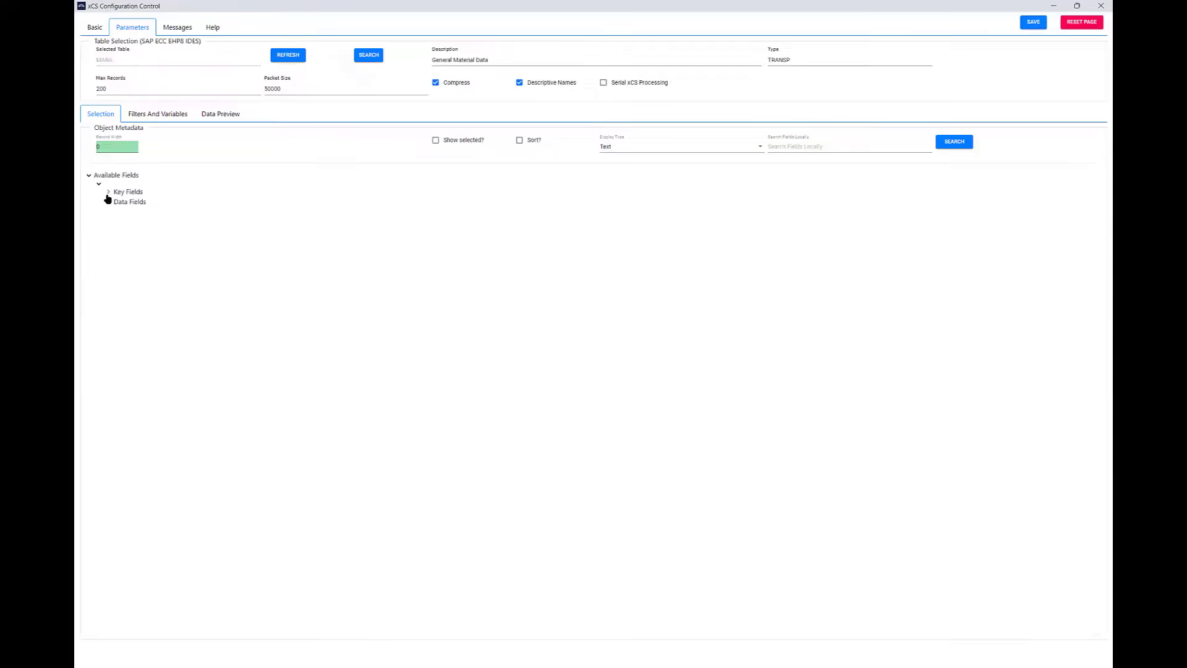
pyautogui.click(108, 192)
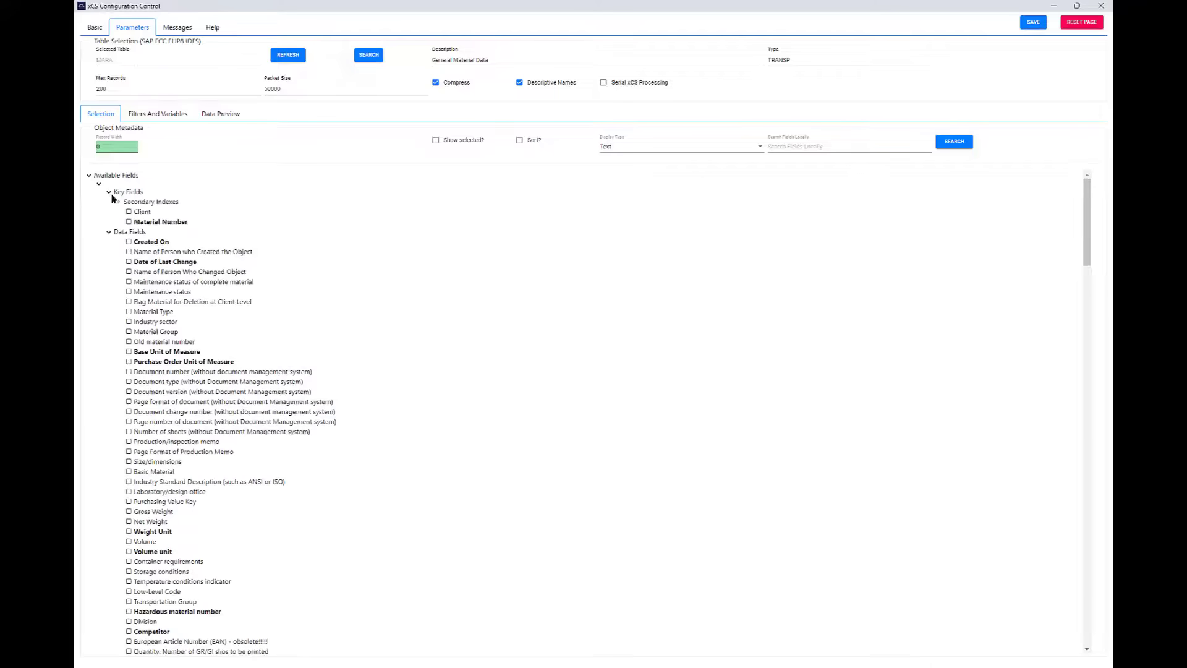
pyautogui.click(129, 222)
pyautogui.click(130, 252)
pyautogui.click(130, 293)
pyautogui.rightClick(159, 311)
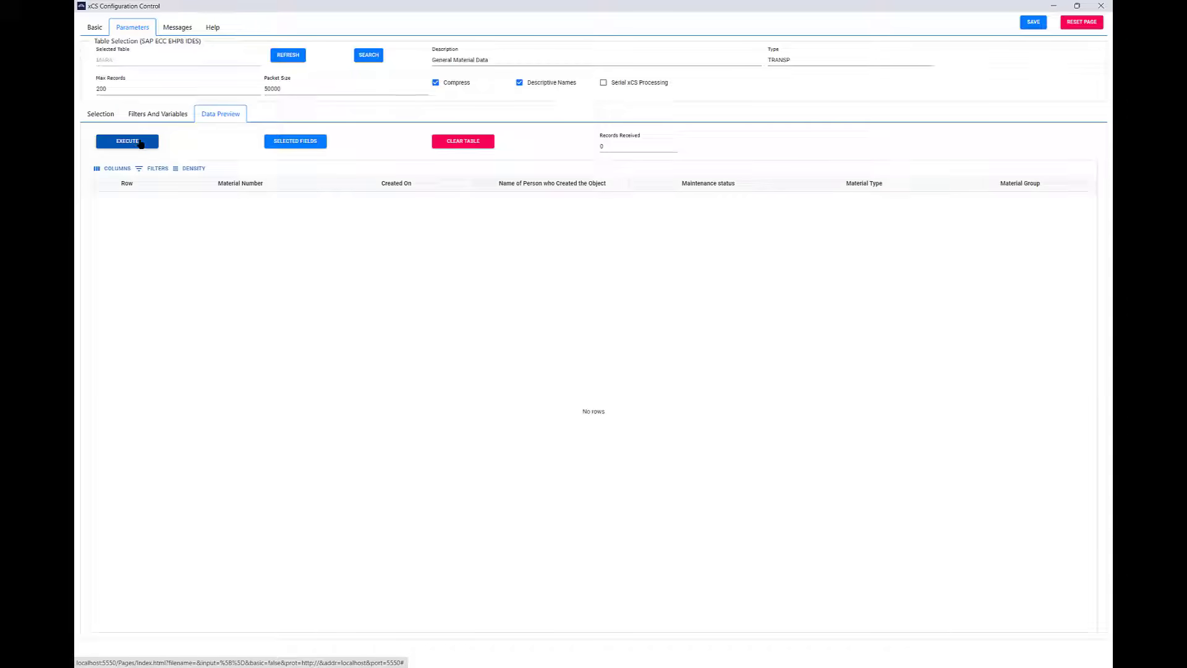
# Step: Run a data preview of the selected MARA fields
pyautogui.click(141, 143)
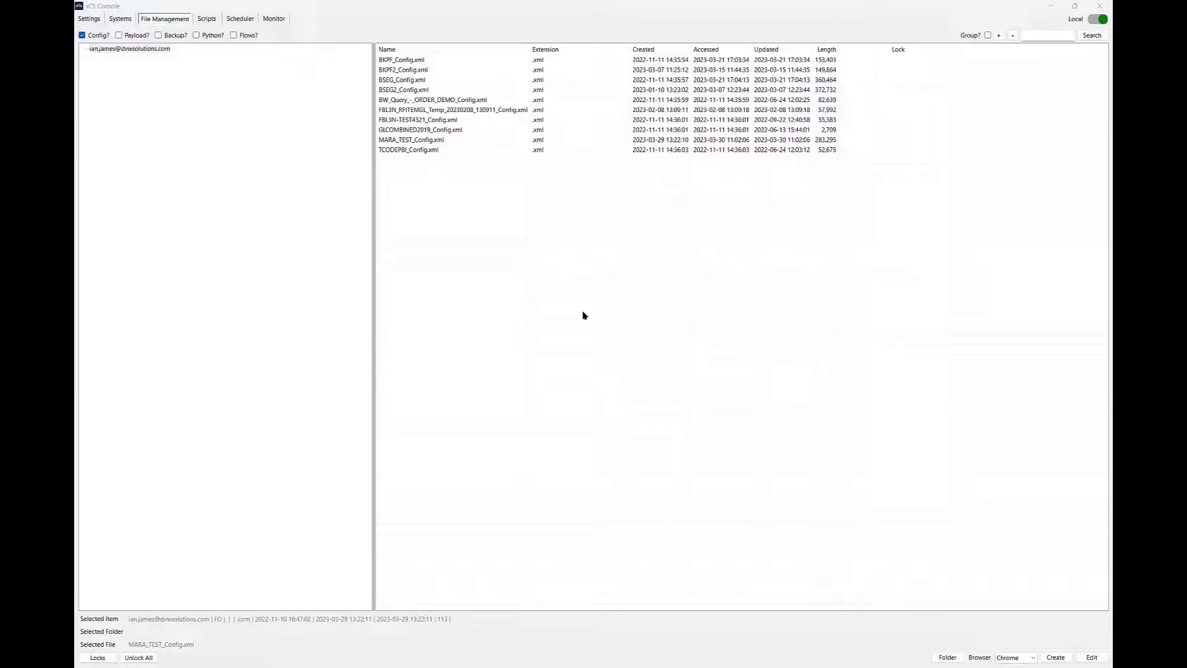
# Step: From MARA_TEST_Config.xml, generate a Dataiku-target script for data entity MARA_TEST and copy it
pyautogui.click(446, 141)
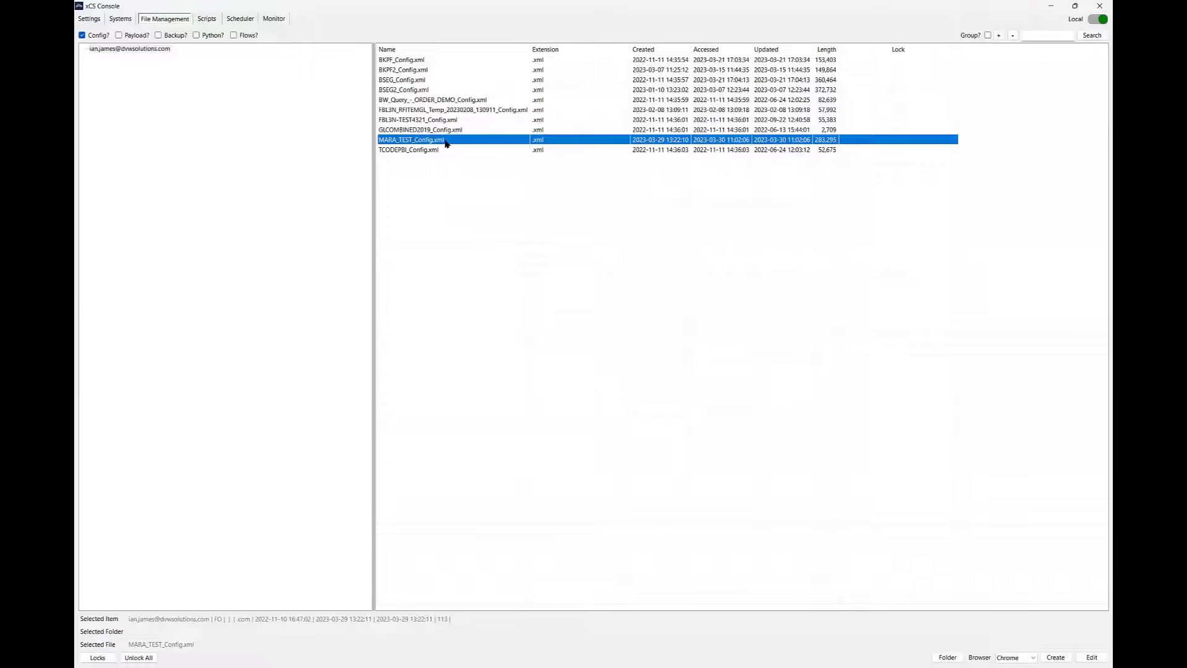
pyautogui.click(206, 19)
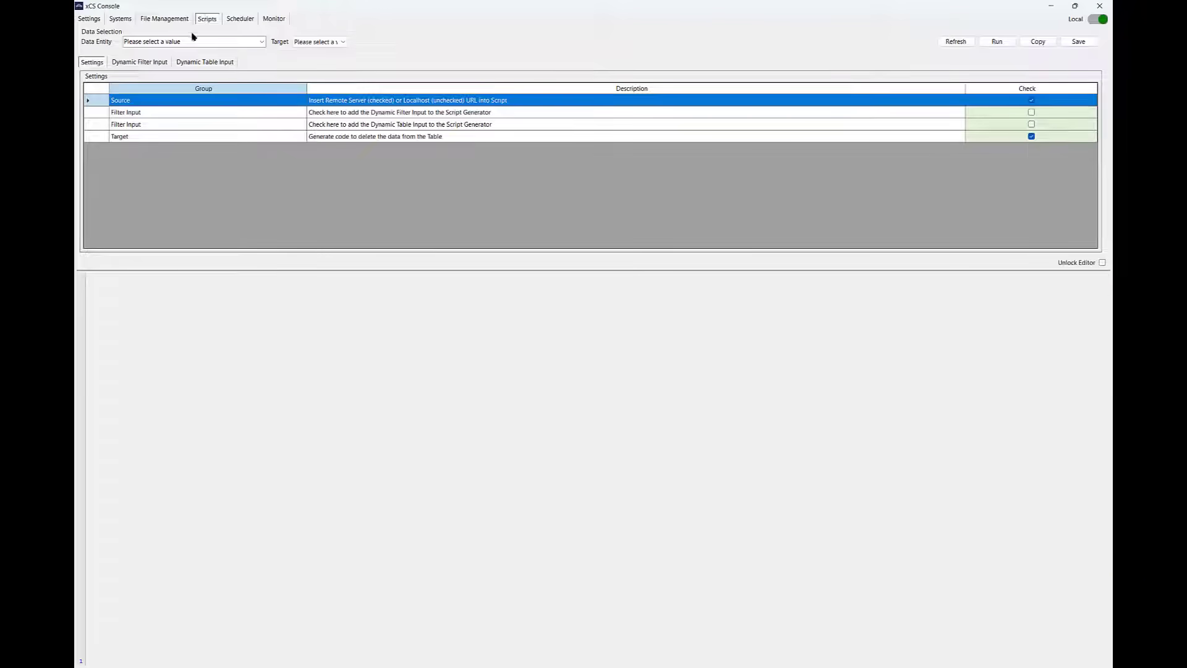
pyautogui.click(262, 42)
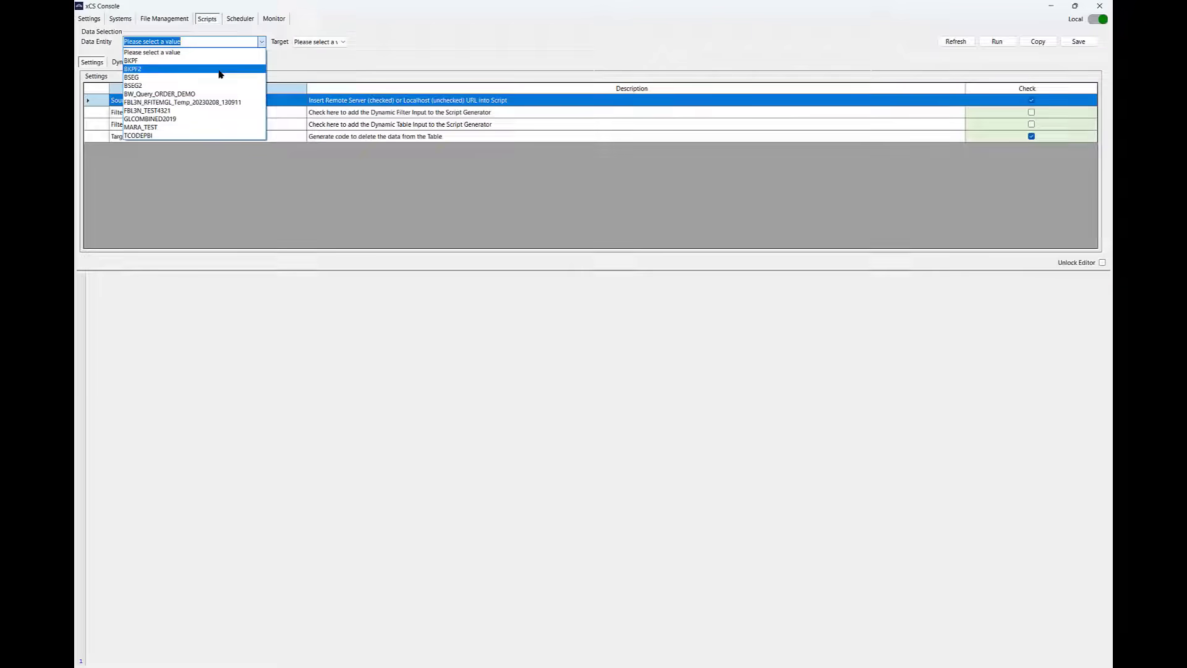
pyautogui.click(184, 128)
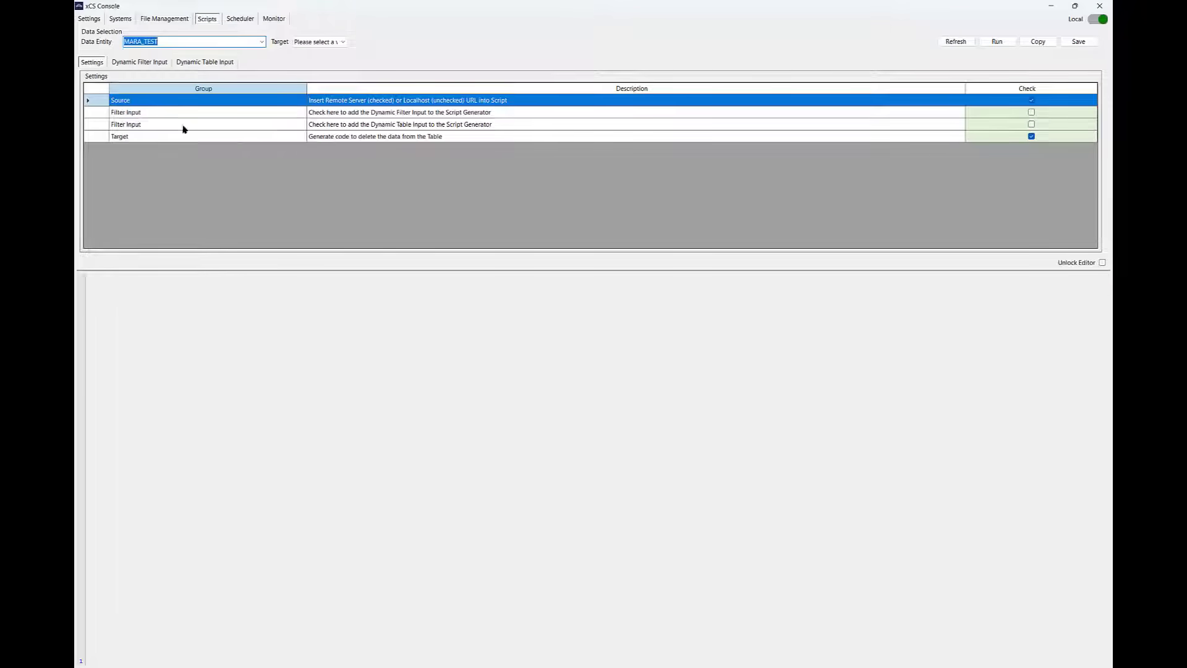
pyautogui.click(343, 42)
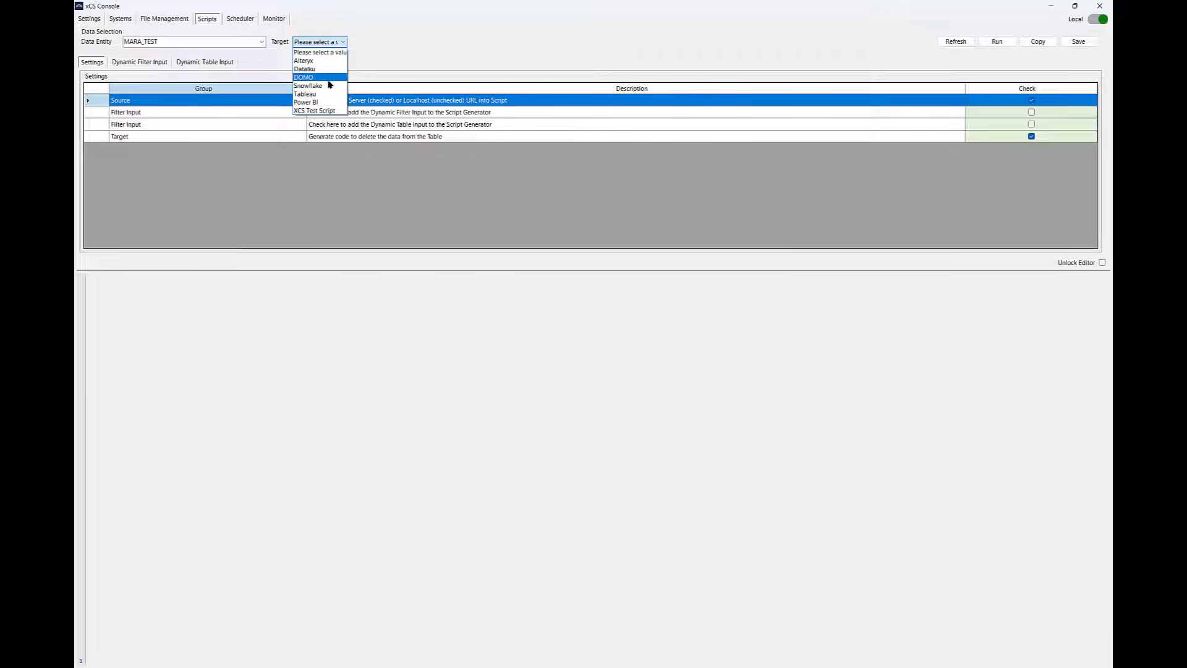
pyautogui.click(333, 69)
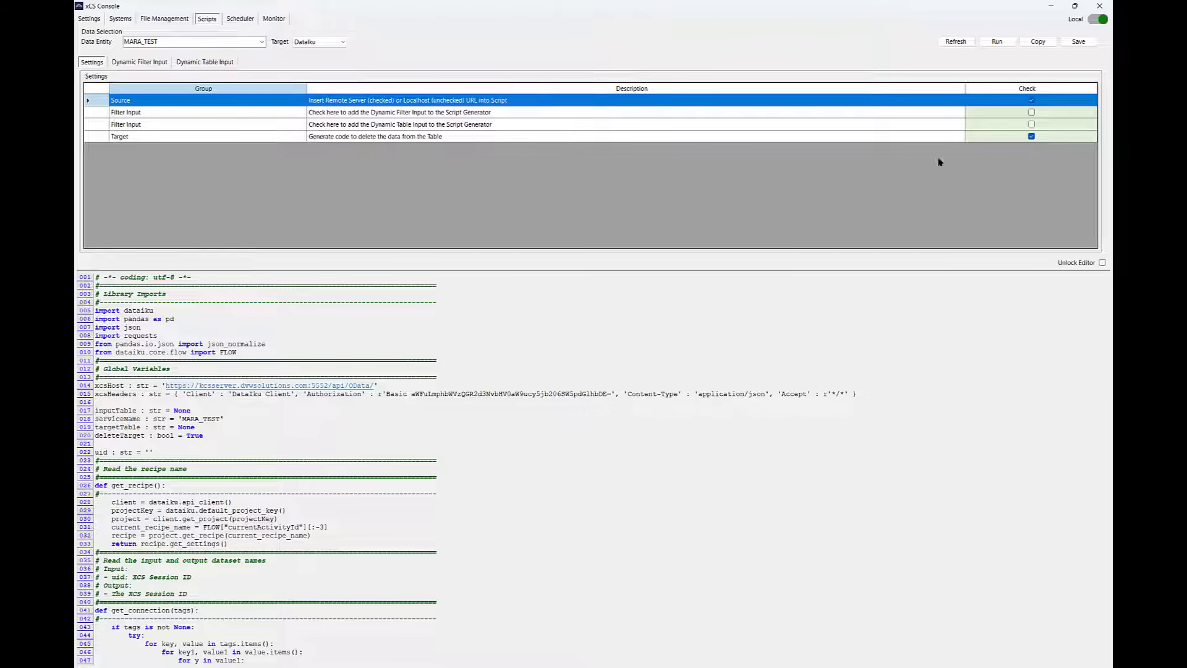
pyautogui.click(1040, 44)
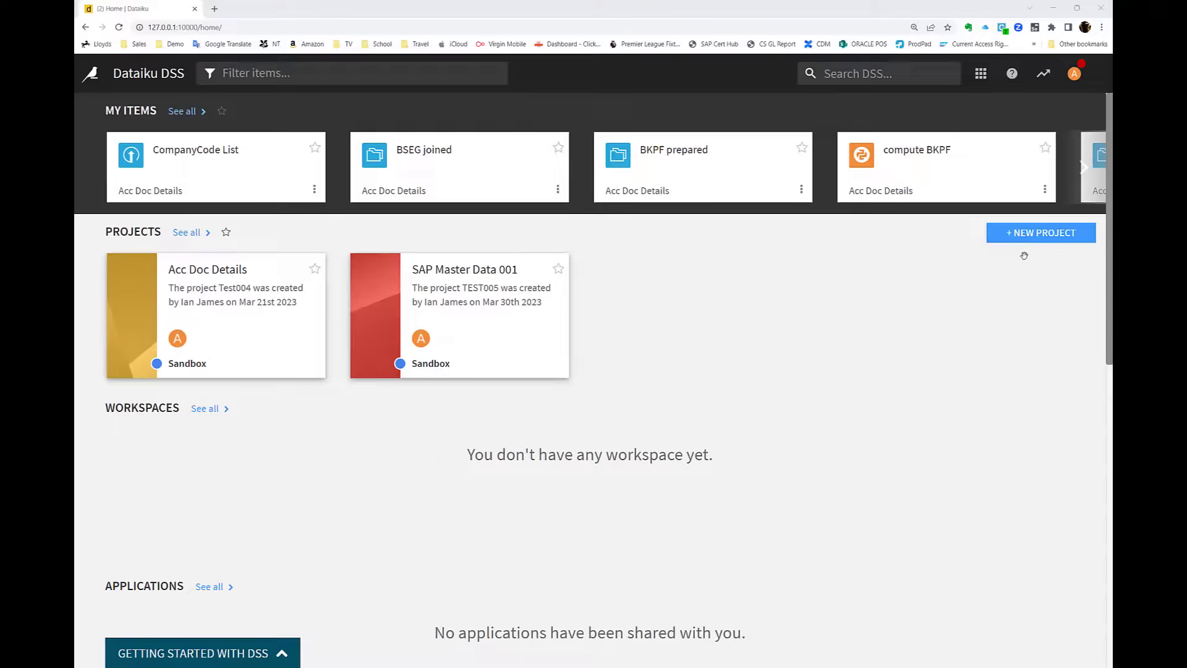
# Step: Create a blank Dataiku project named MARA EXTRACT
pyautogui.click(1033, 233)
pyautogui.click(974, 258)
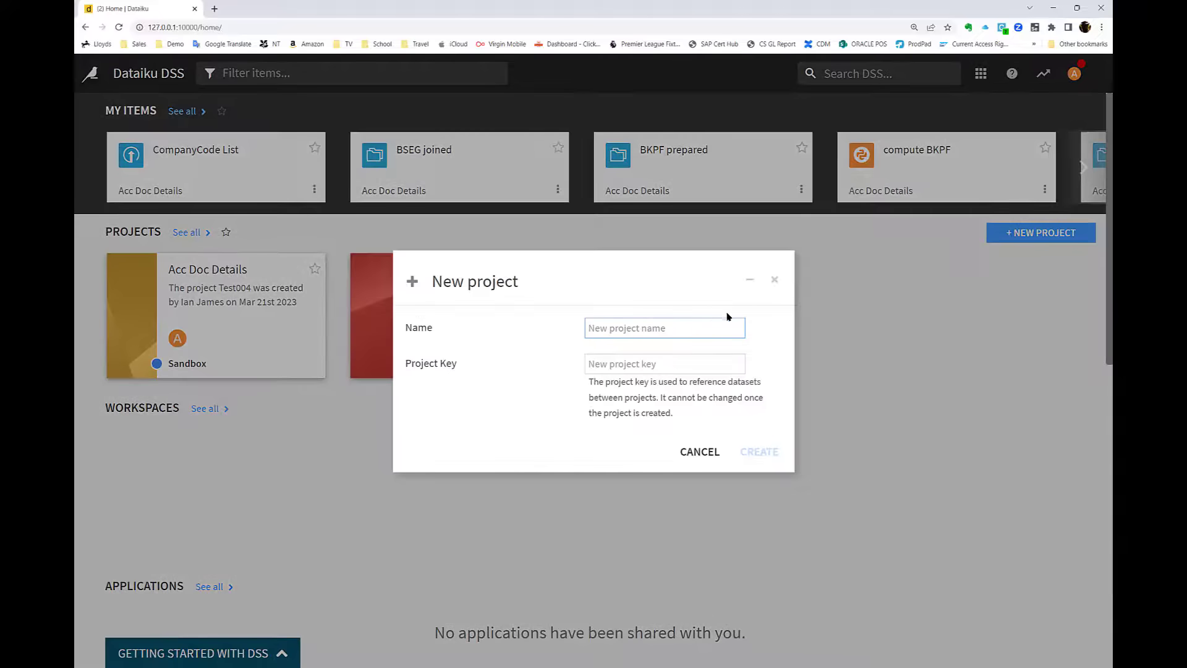
pyautogui.click(700, 333)
pyautogui.write('MARA')
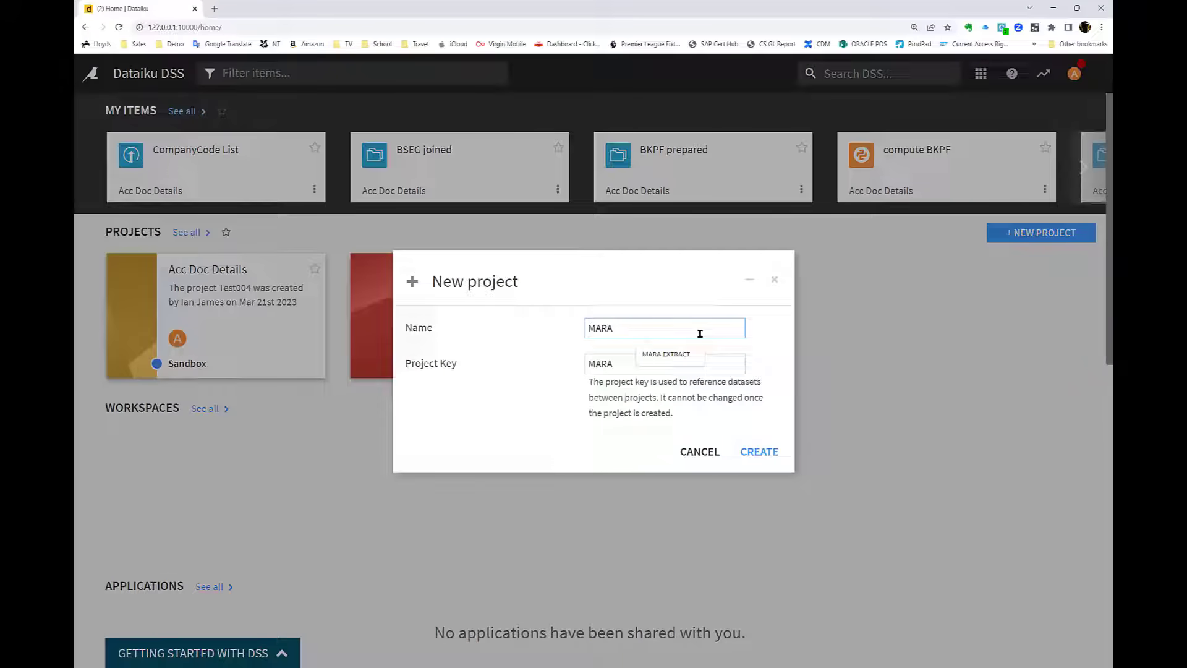
pyautogui.write(' EXTRACT')
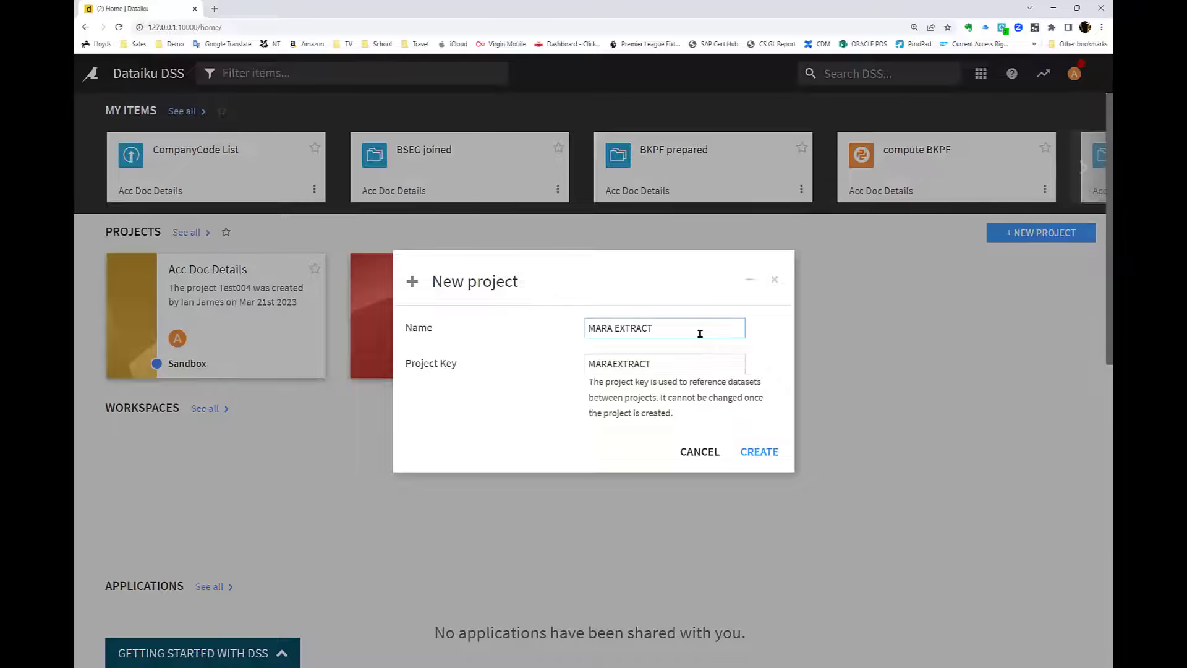
pyautogui.click(757, 452)
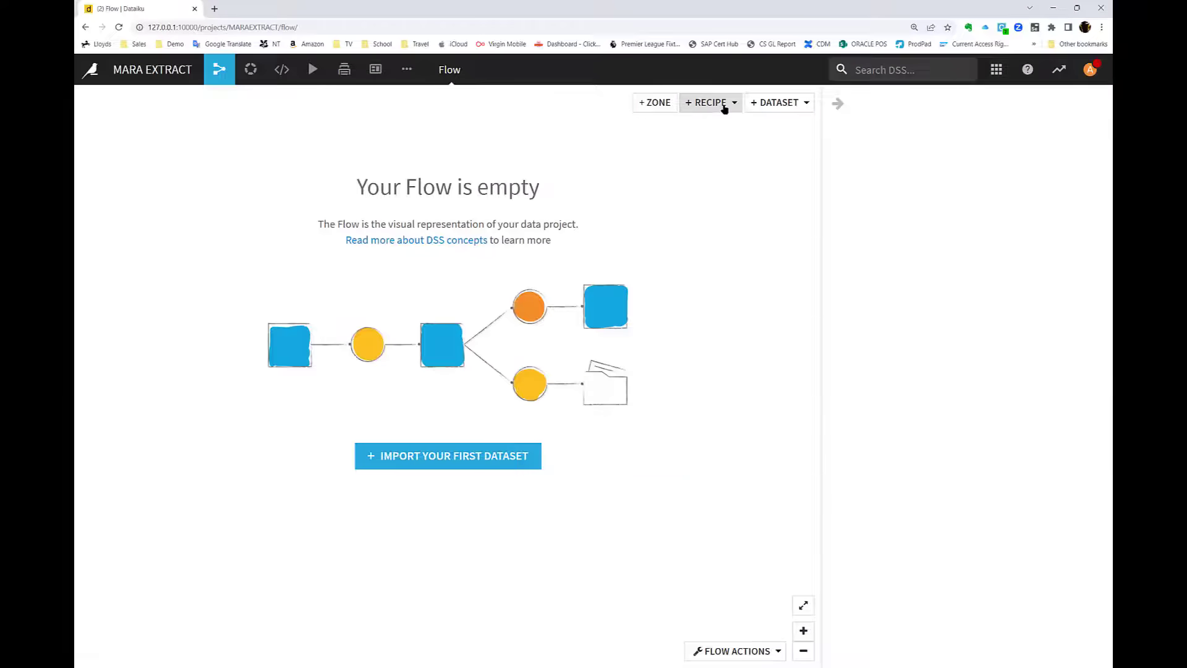
# Step: Add a Python recipe with a new managed output dataset MARA_EXTRACT_FILE
pyautogui.click(721, 106)
pyautogui.moveTo(699, 143)
pyautogui.click(596, 145)
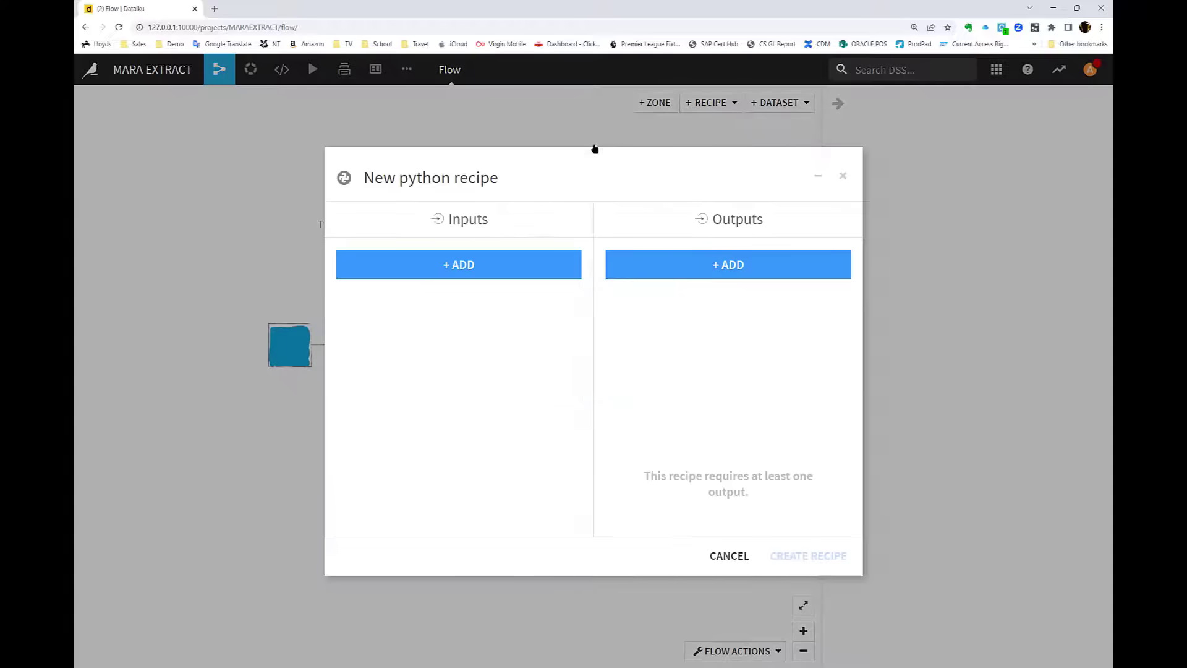
pyautogui.click(721, 265)
pyautogui.write('MARA_EXTRACT_FILE')
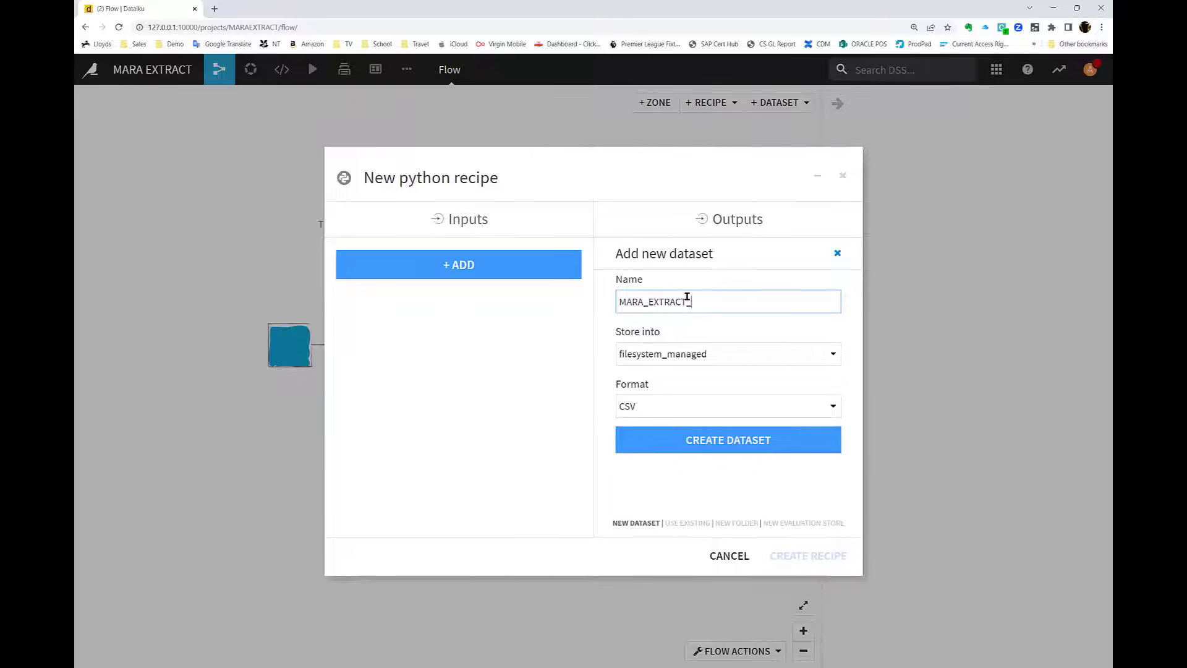
pyautogui.click(723, 441)
# Step: Replace the template with the pasted extraction script, run it, and explore MARA_EXTRACT_FILE's 3,829 rows
pyautogui.click(790, 556)
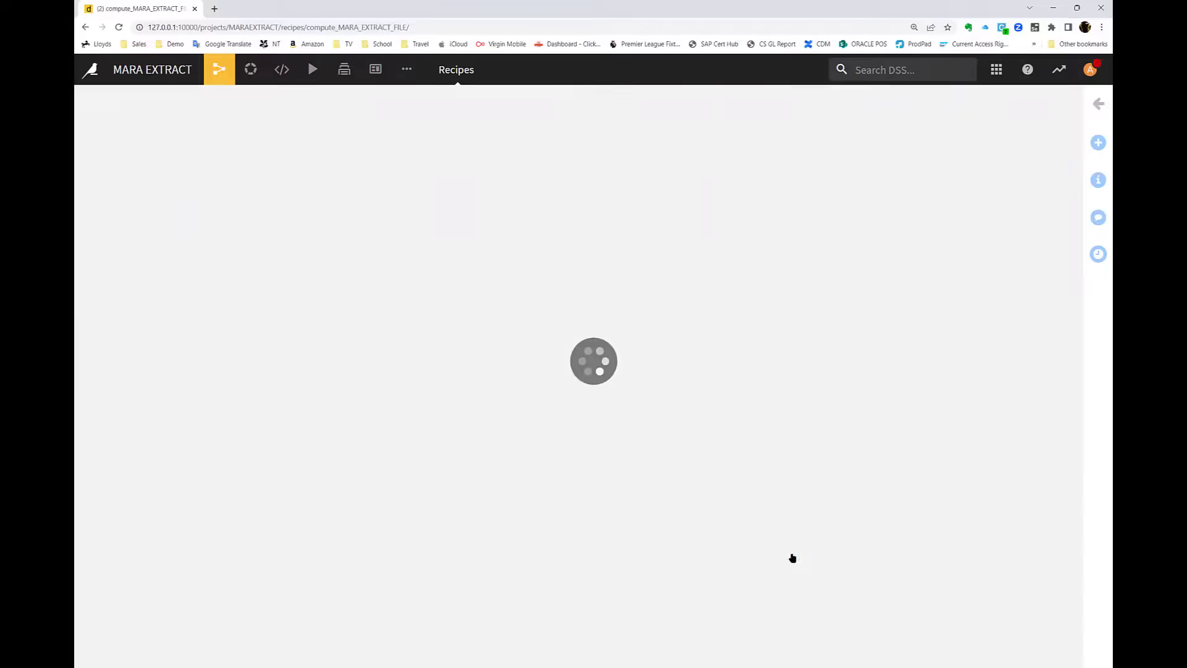
pyautogui.moveTo(573, 357); pyautogui.dragTo(370, 164)
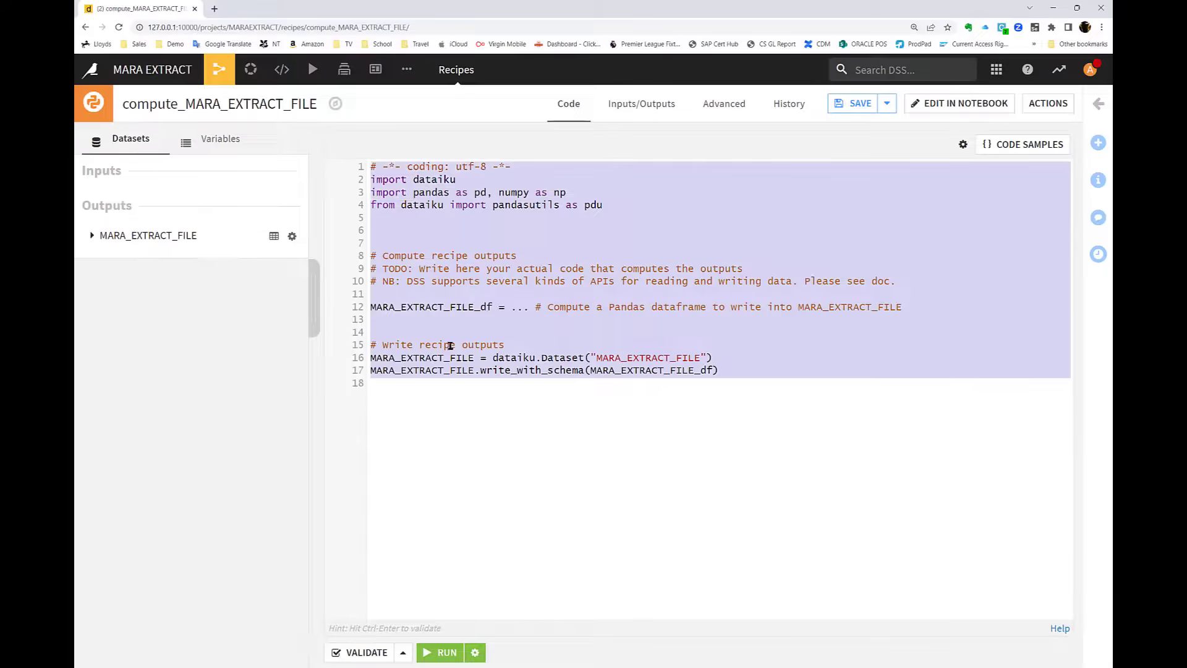
pyautogui.hotkey('ctrl', 'v')
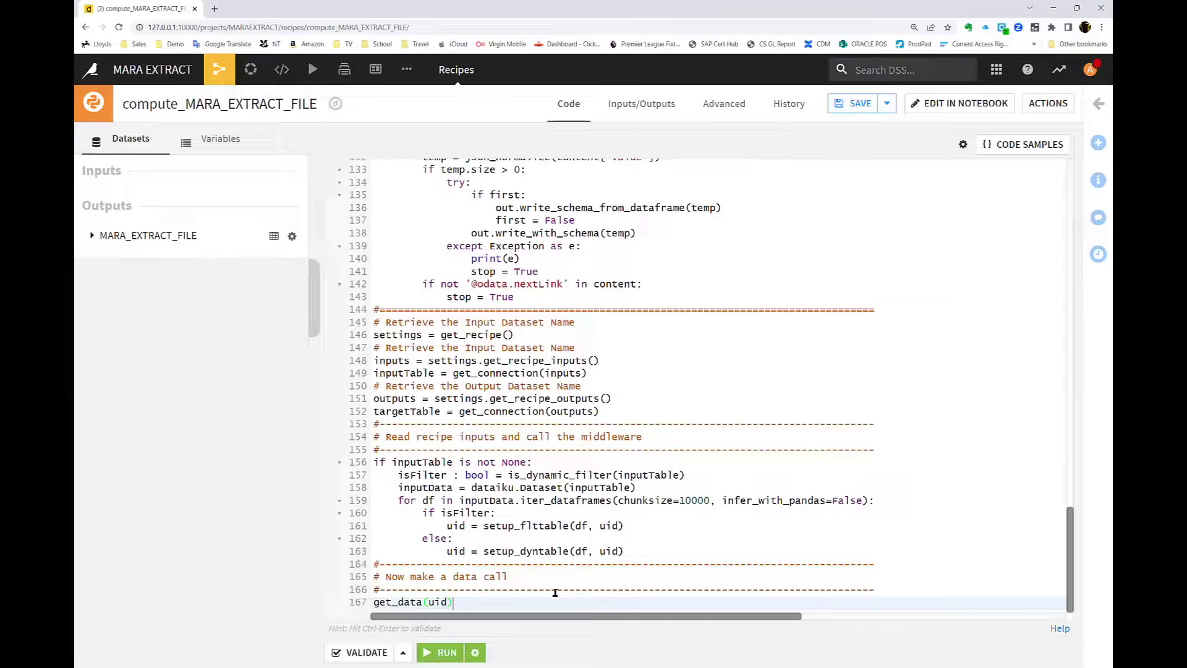
pyautogui.click(454, 646)
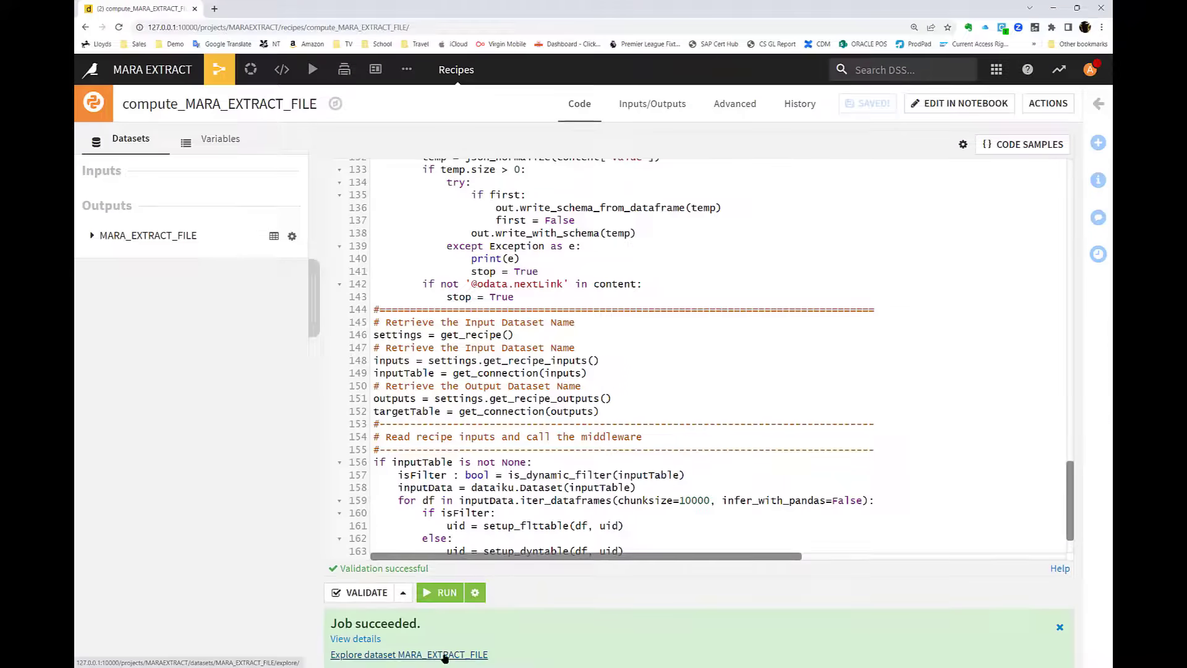
pyautogui.click(442, 659)
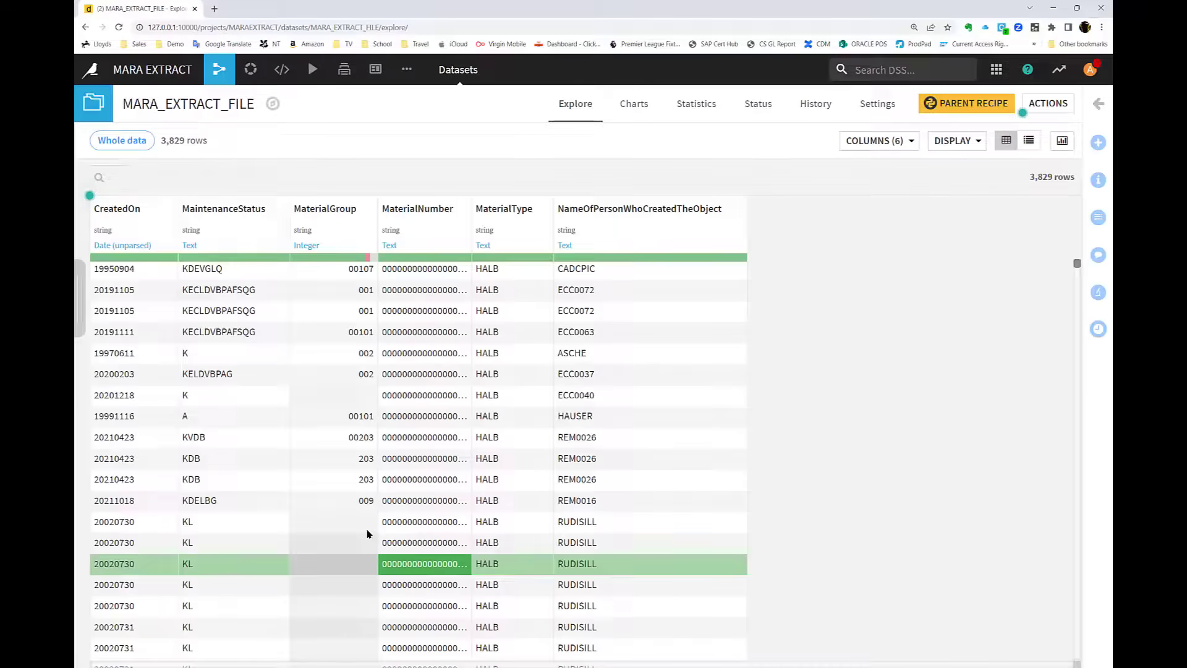
pyautogui.moveTo(1076, 272); pyautogui.dragTo(1076, 362)
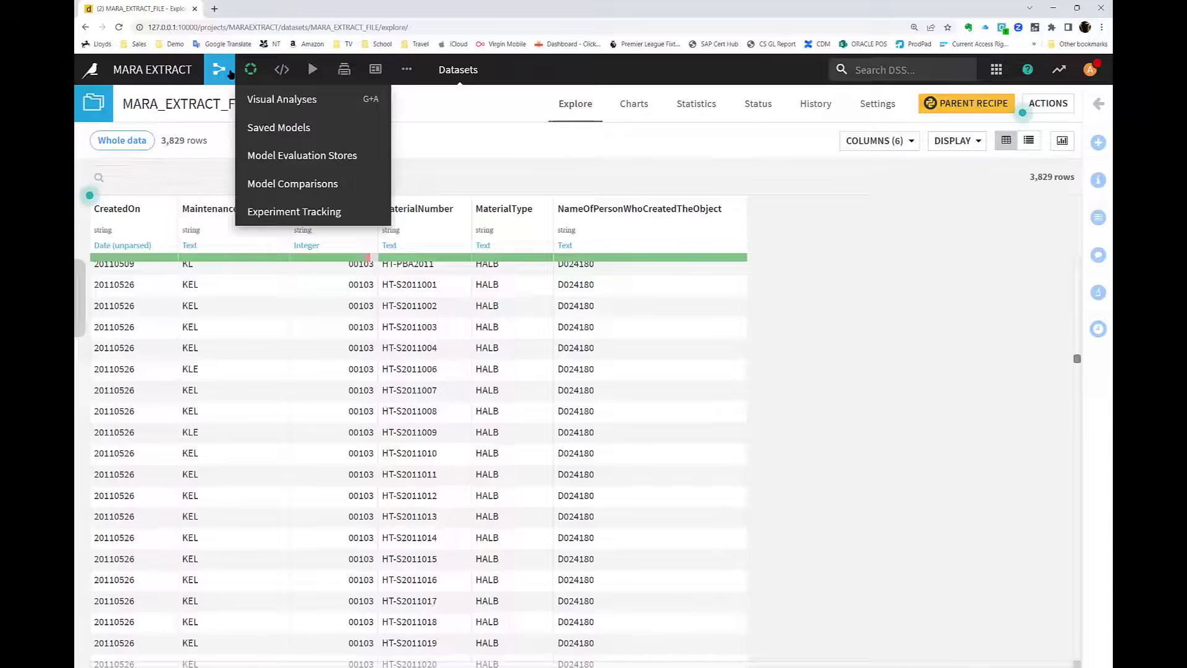
# Step: Upload MatType Filter.xlsx as dataset MatType_Filter, using the first row as column headers
pyautogui.moveTo(212, 69)
pyautogui.click(221, 99)
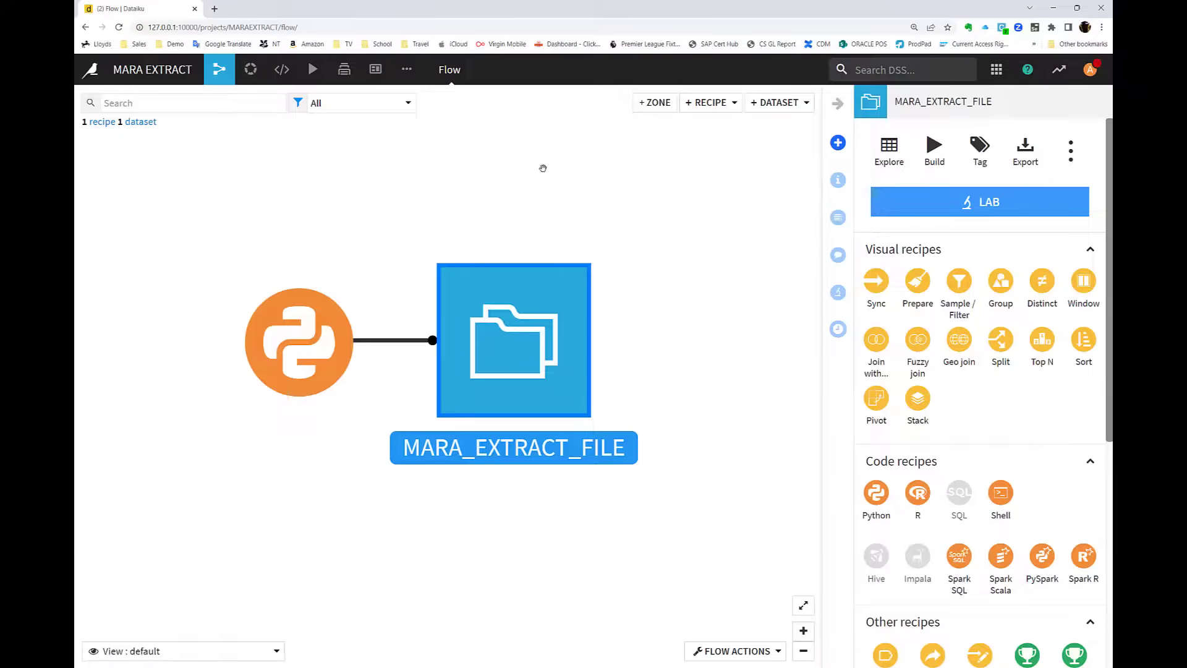
pyautogui.click(780, 102)
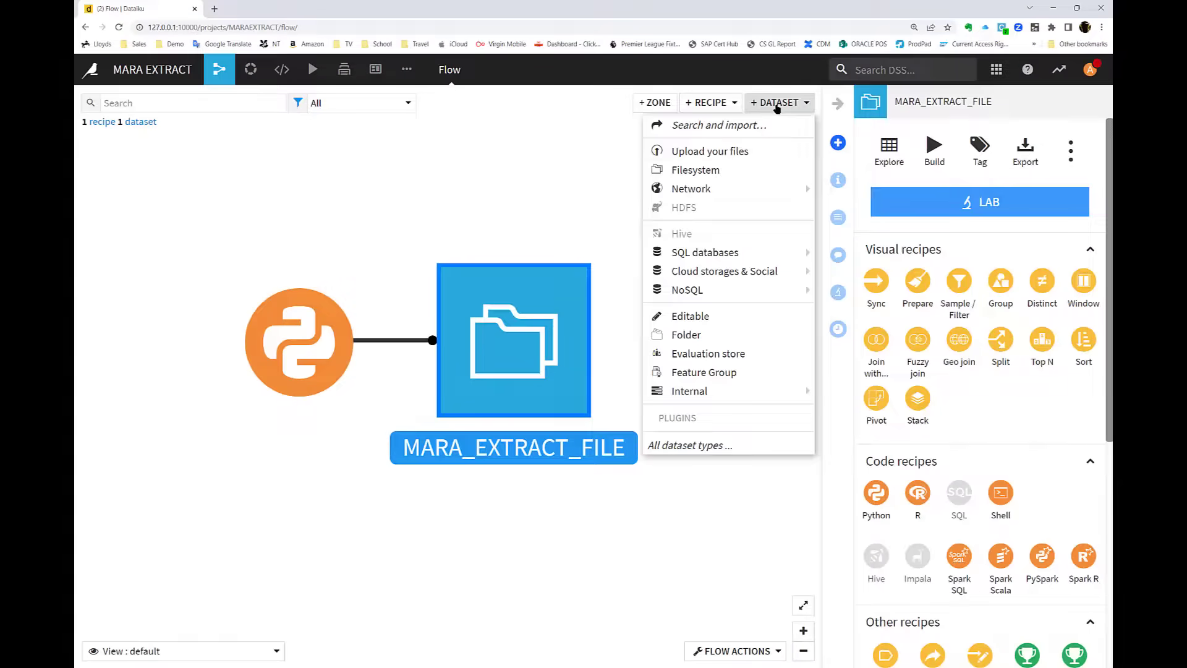
pyautogui.click(705, 152)
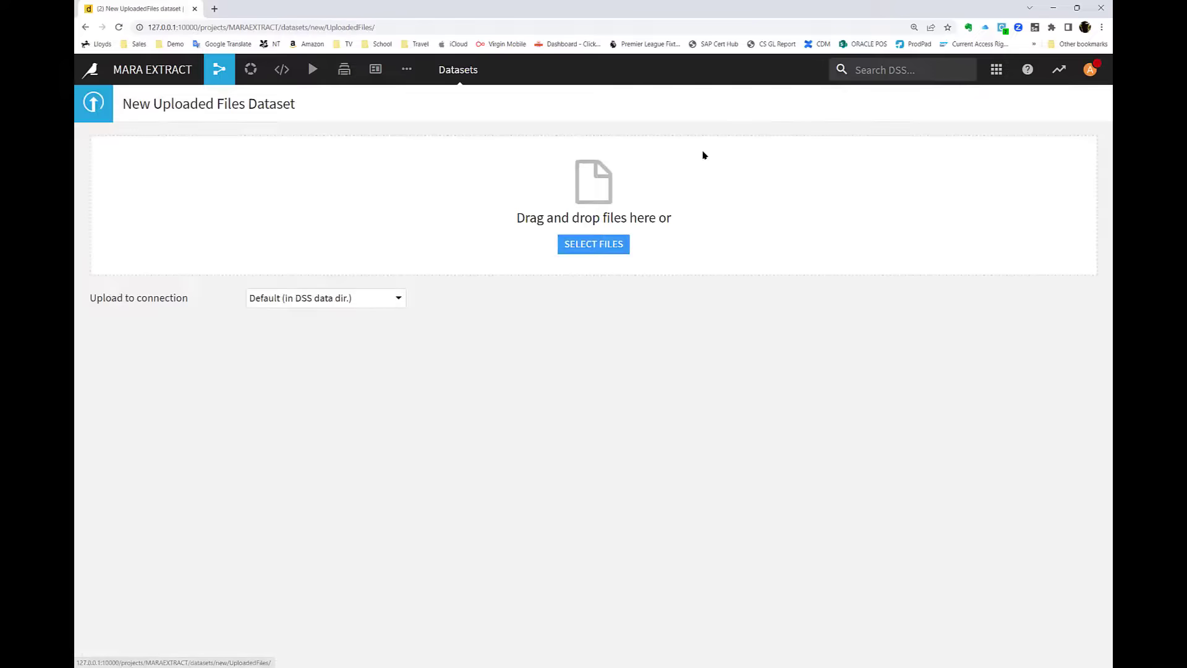
pyautogui.click(580, 243)
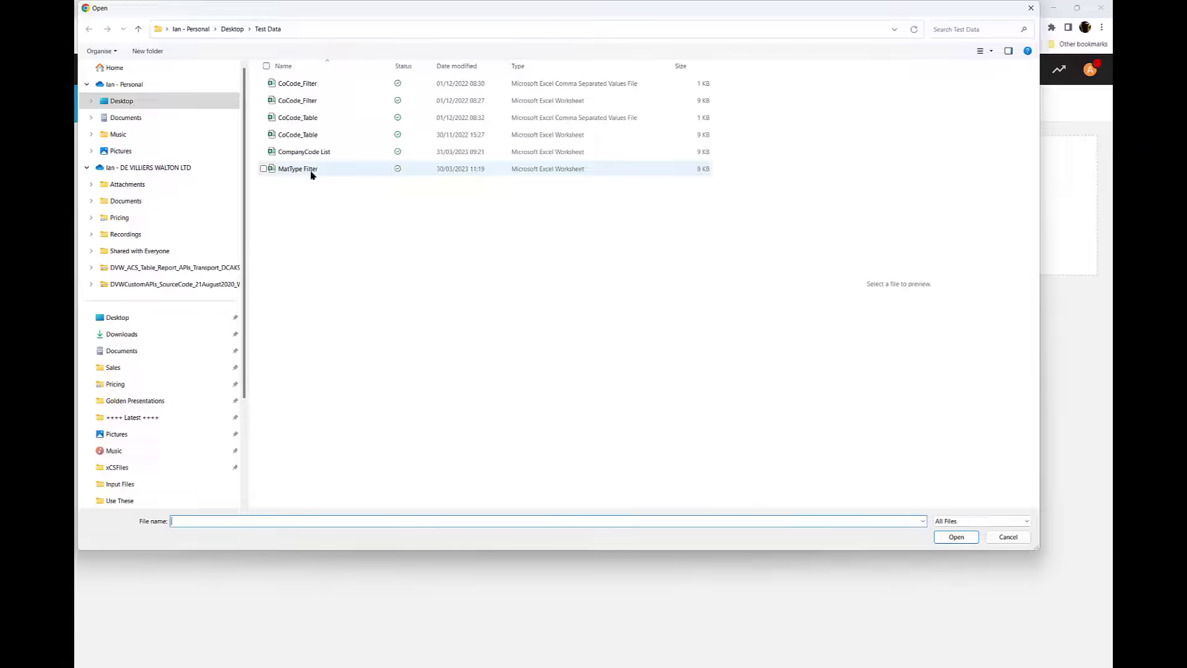
pyautogui.doubleClick(310, 169)
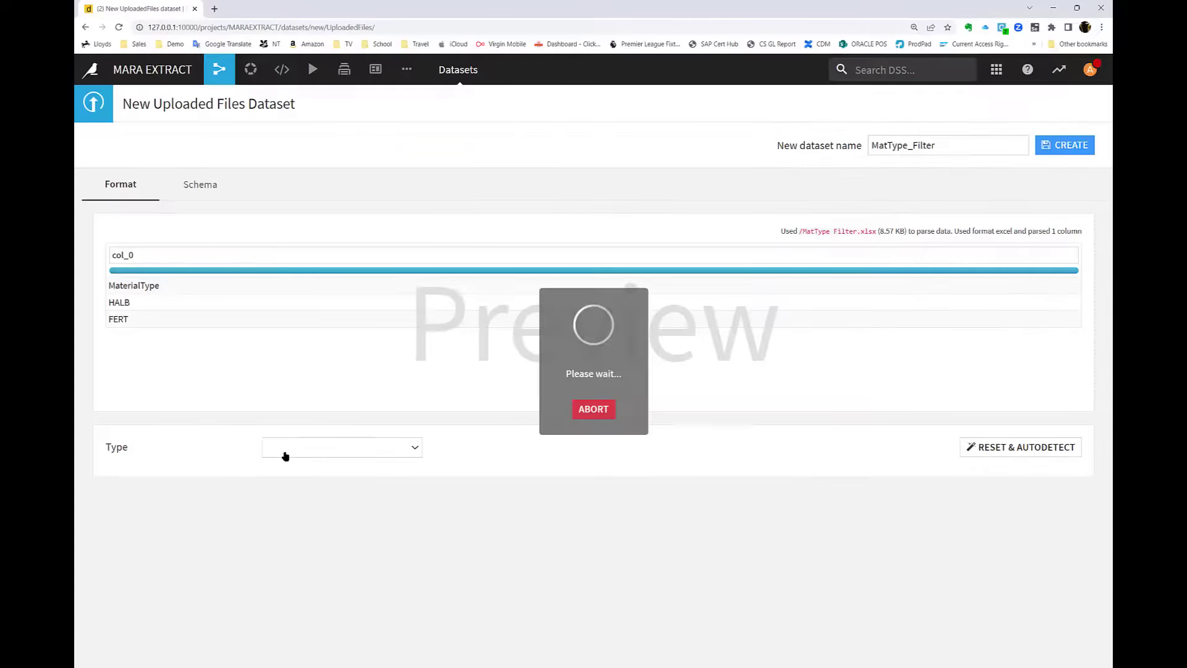
pyautogui.click(267, 525)
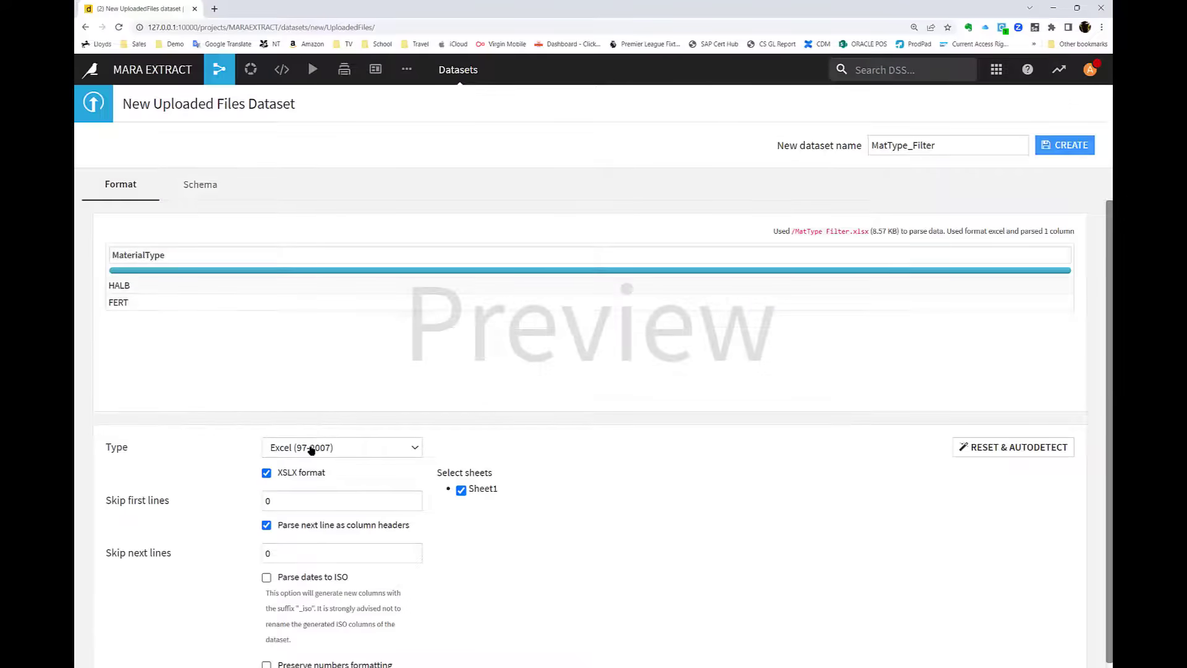
pyautogui.click(1065, 147)
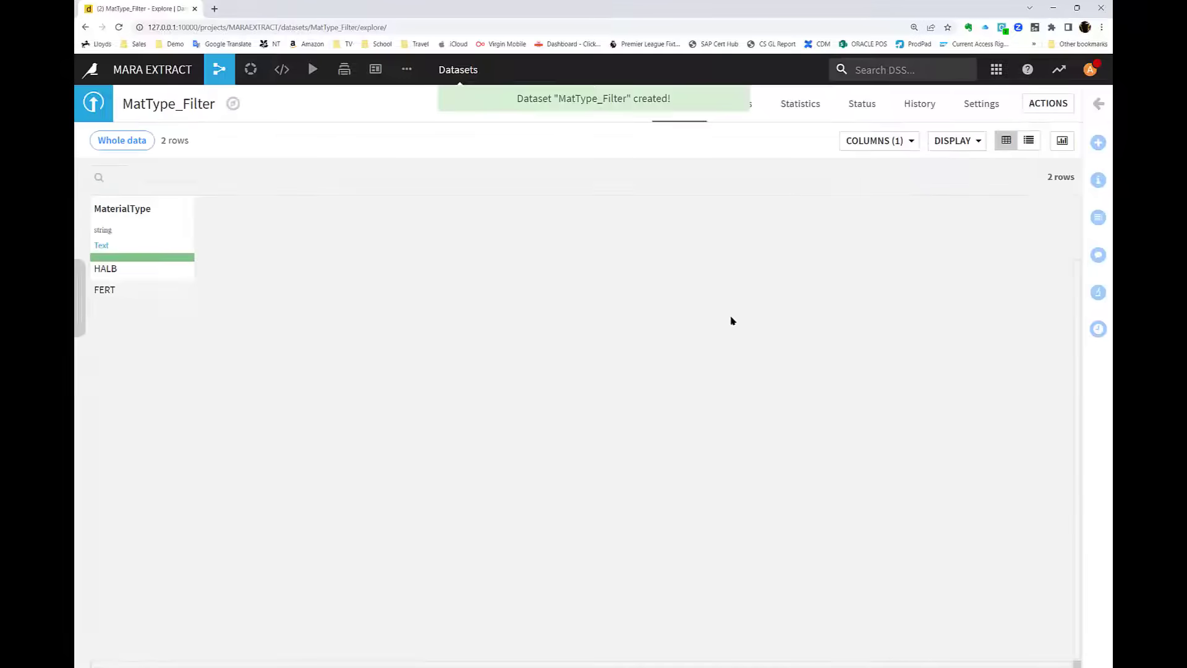
# Step: Add MatType_Filter as compute_MARA_EXTRACT_FILE's input, set the output to append, and save
pyautogui.moveTo(219, 72)
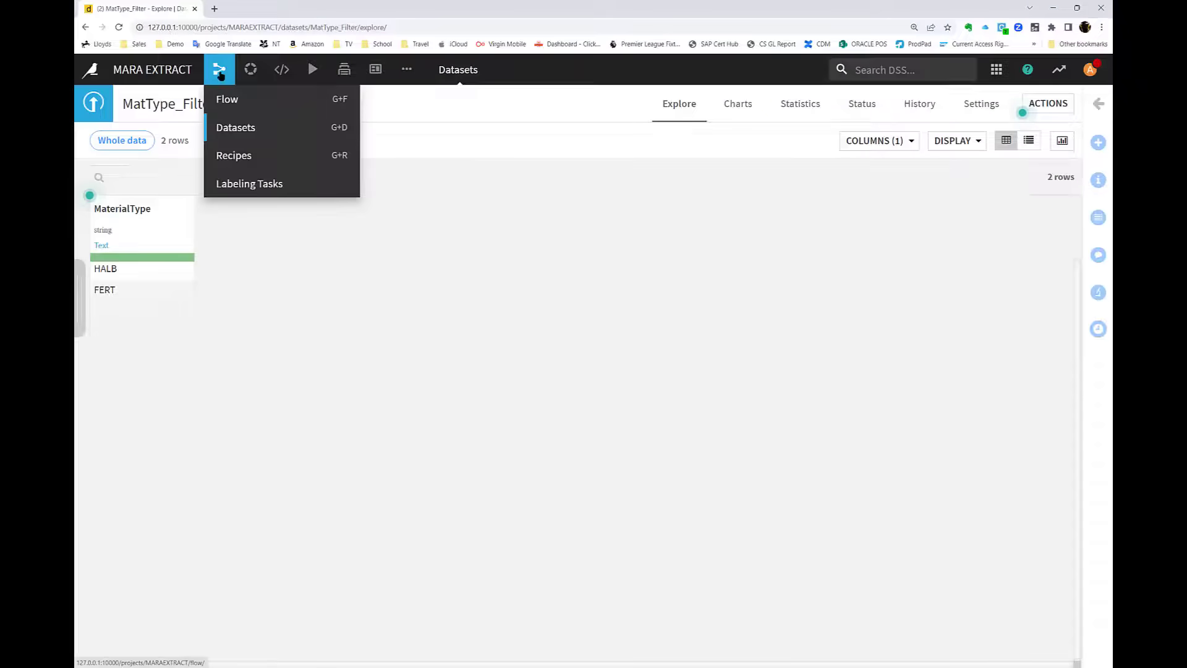
pyautogui.click(220, 99)
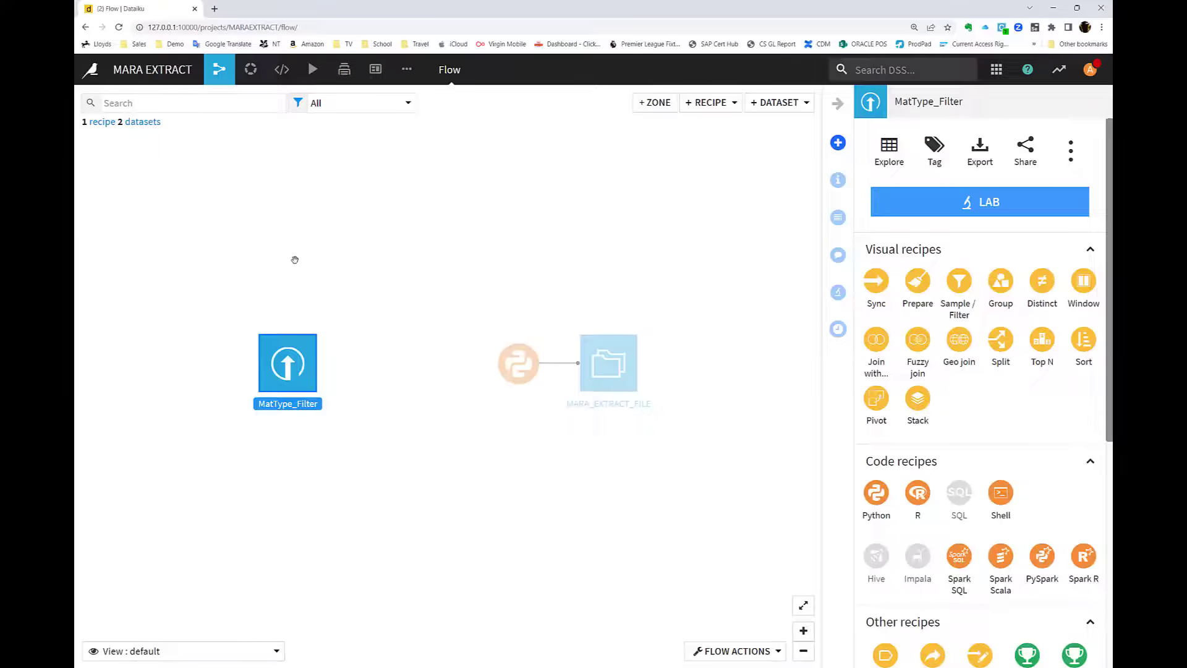
pyautogui.click(503, 371)
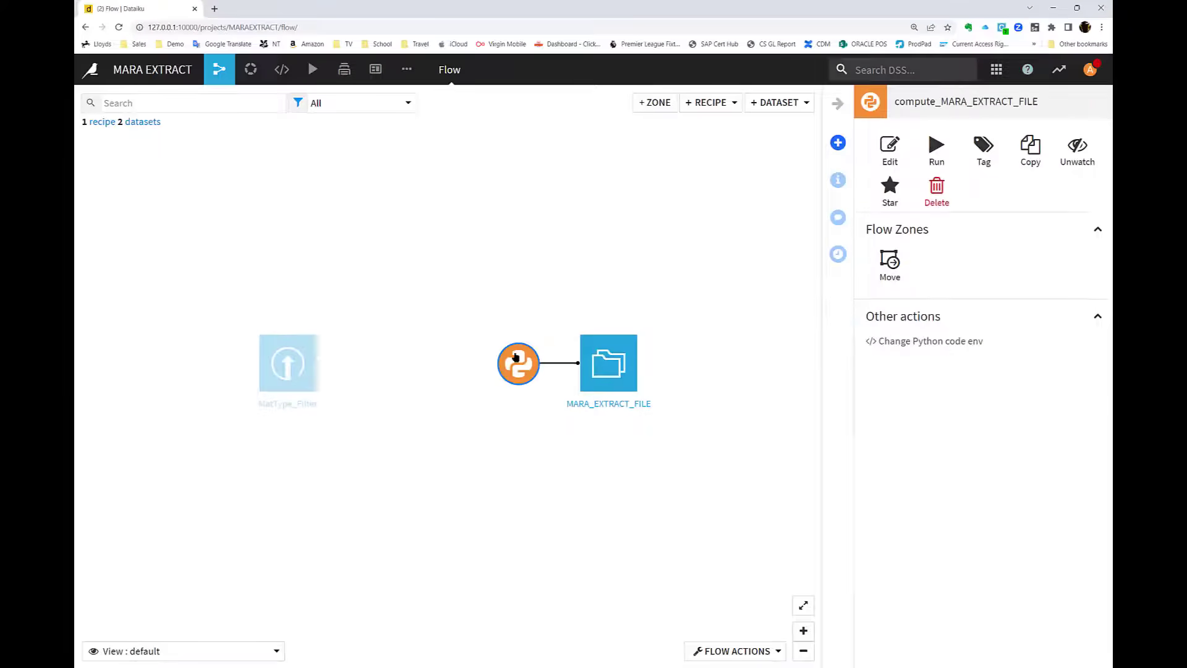
pyautogui.click(890, 149)
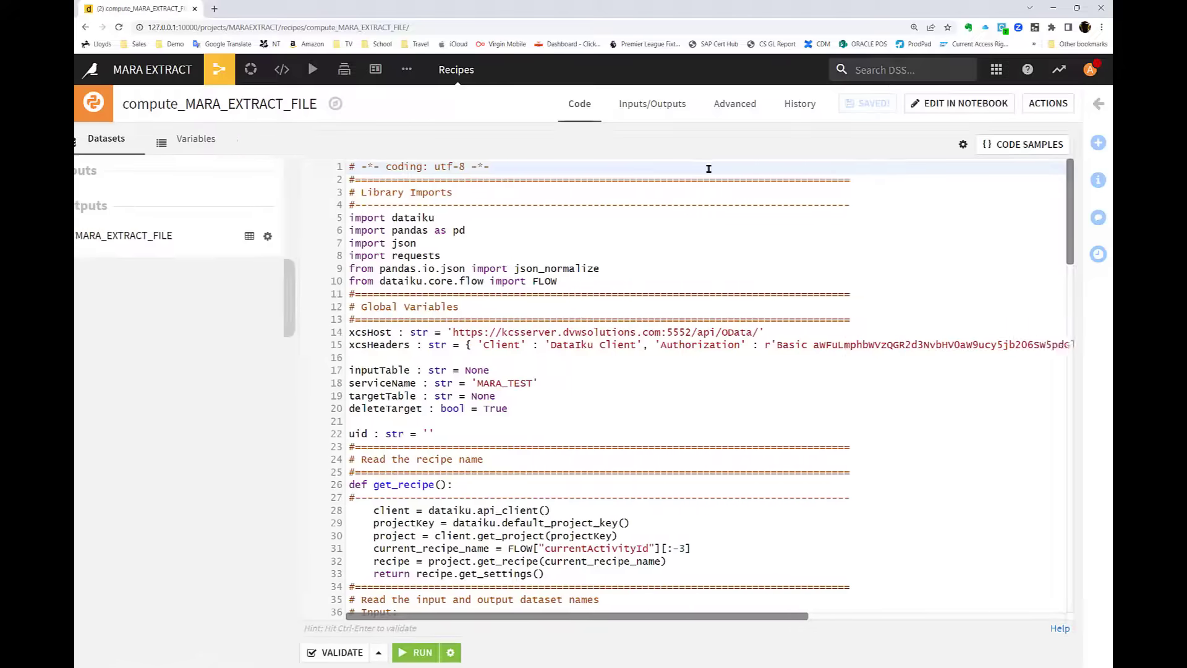
pyautogui.click(675, 105)
pyautogui.click(344, 196)
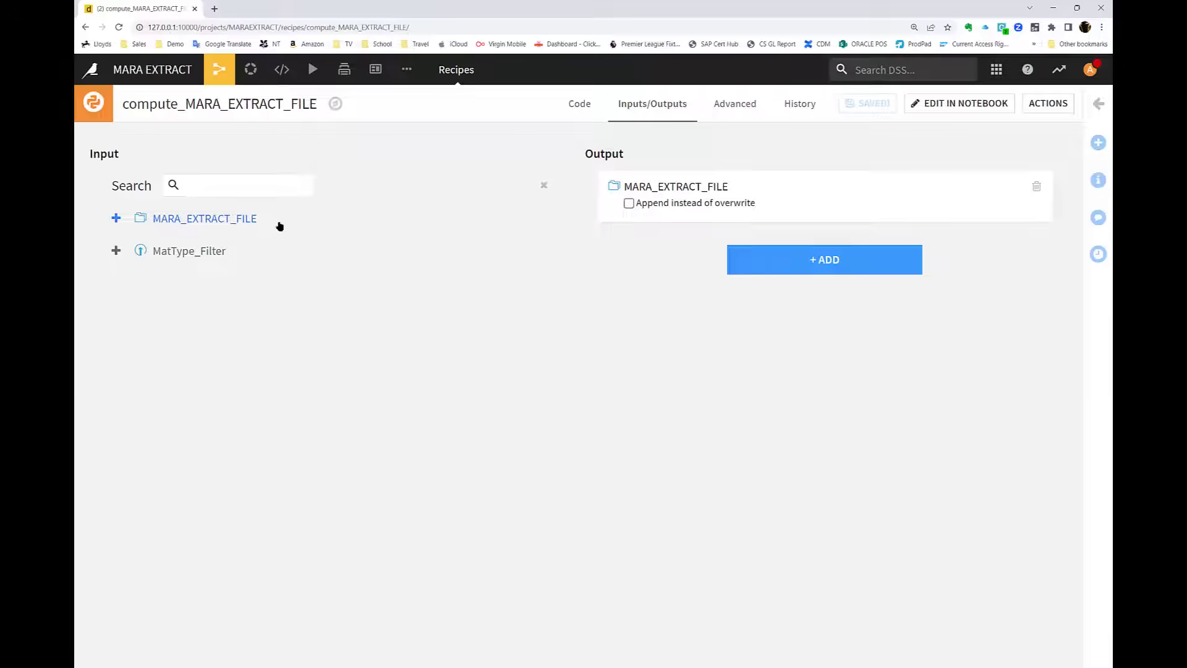
pyautogui.click(221, 250)
pyautogui.click(629, 203)
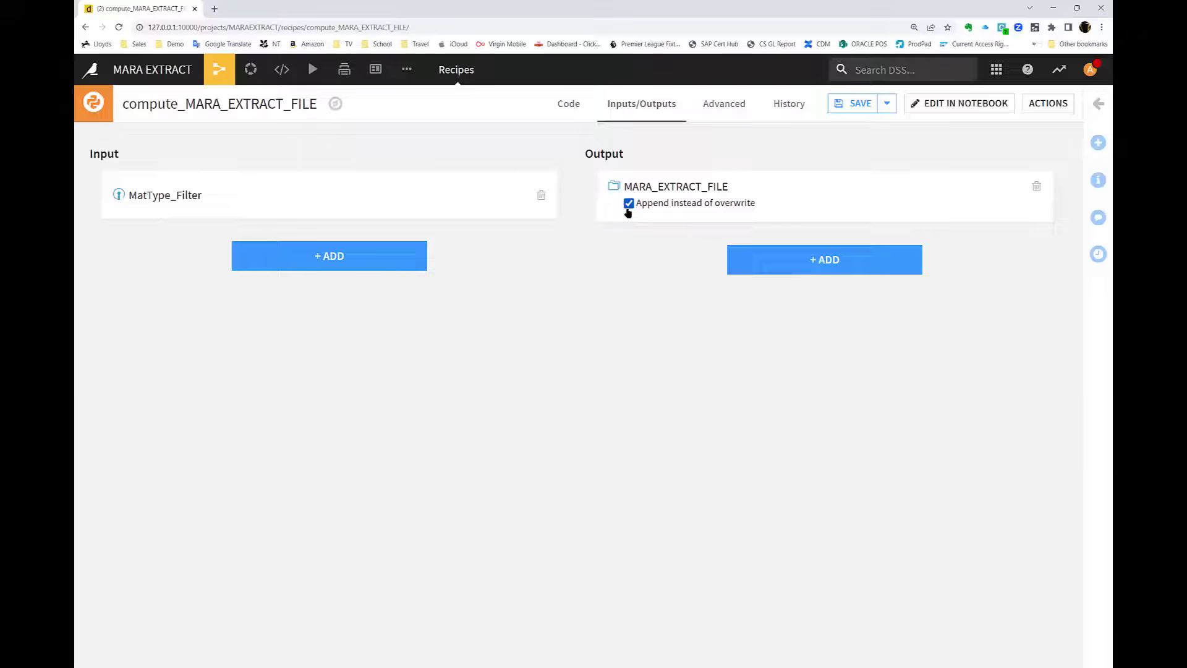
pyautogui.click(856, 103)
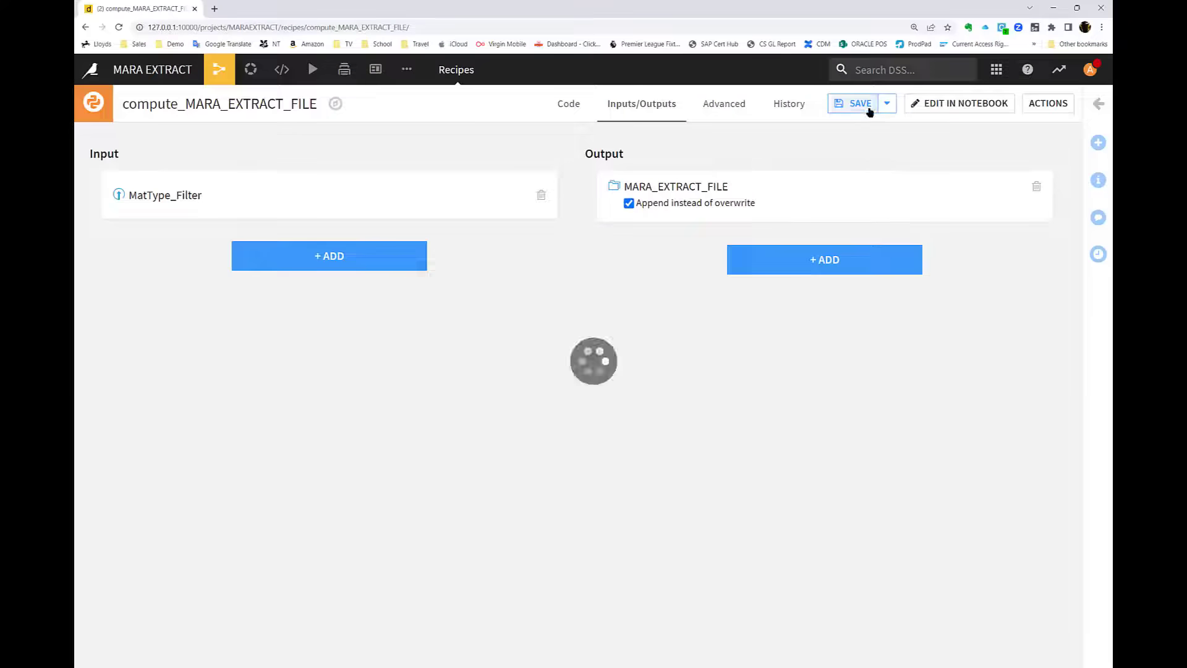
# Step: Build MARA_EXTRACT_FILE with a forced recursive rebuild of all upstream datasets
pyautogui.click(228, 97)
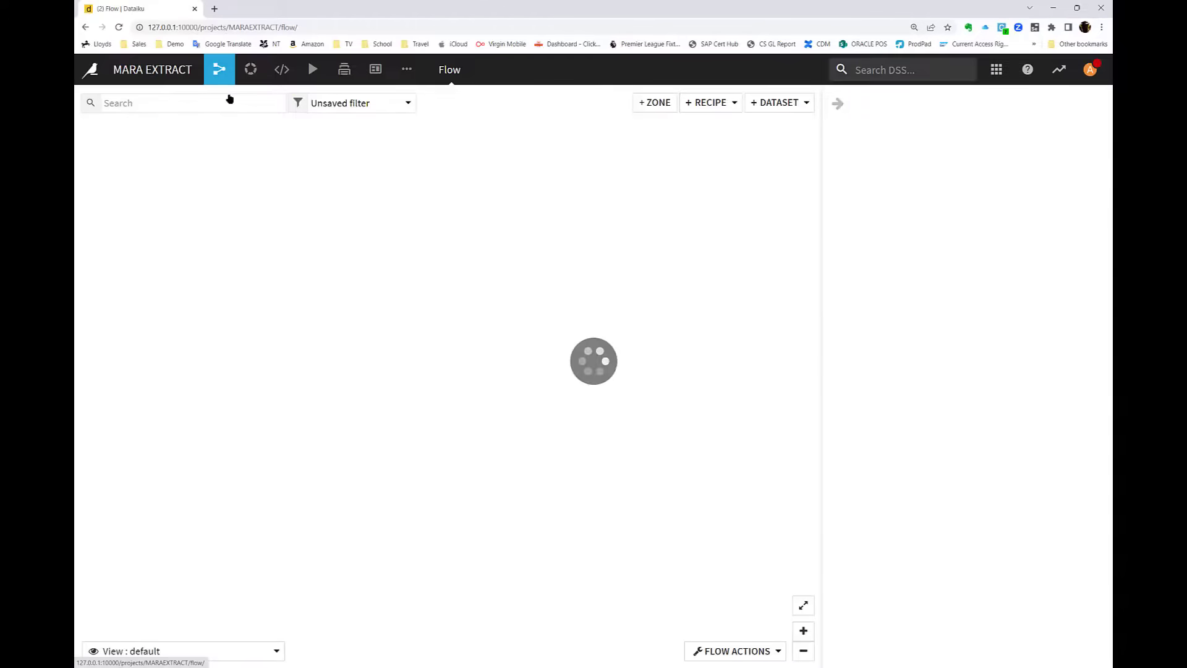
pyautogui.click(521, 364)
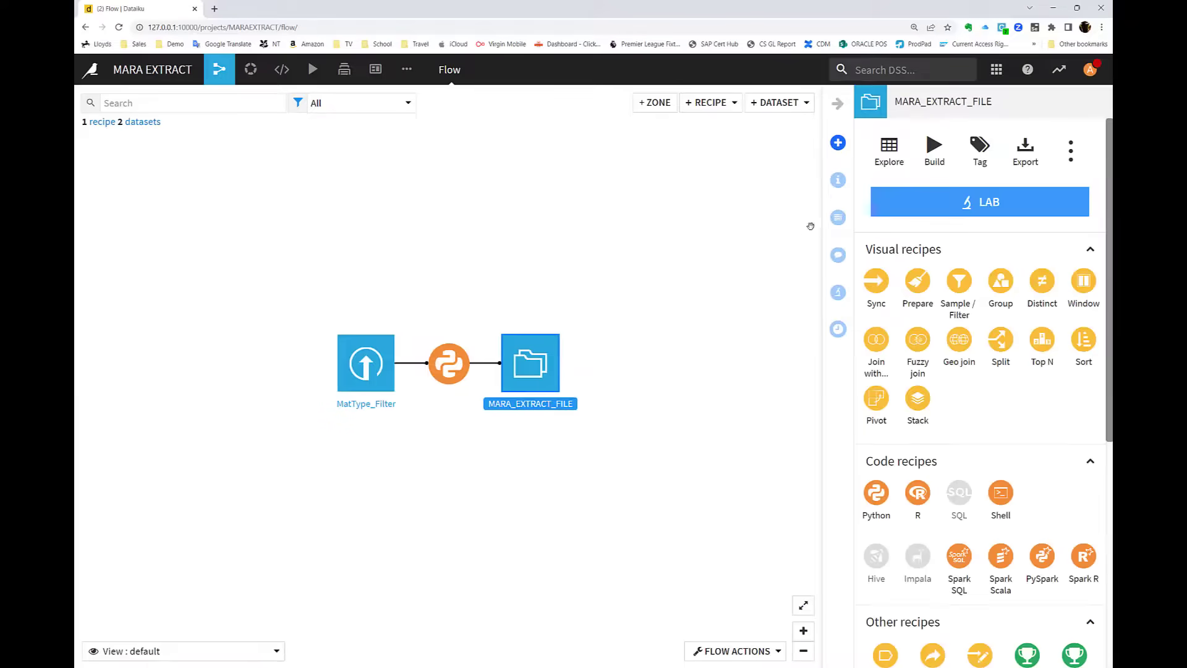
pyautogui.click(930, 151)
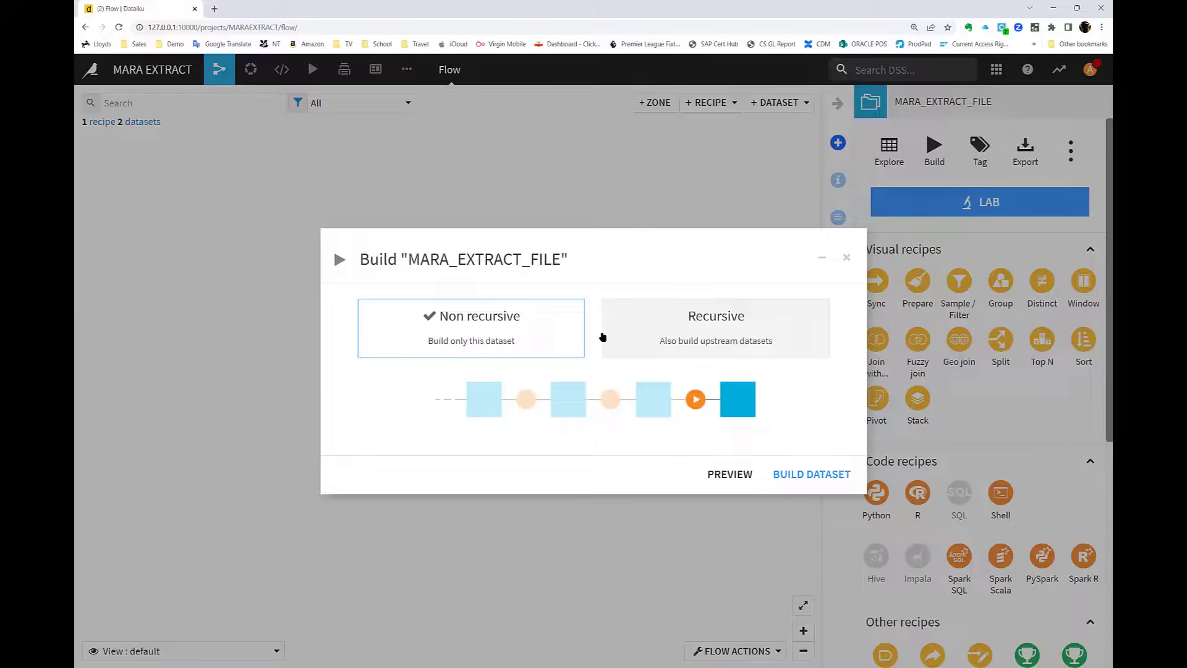
pyautogui.click(655, 321)
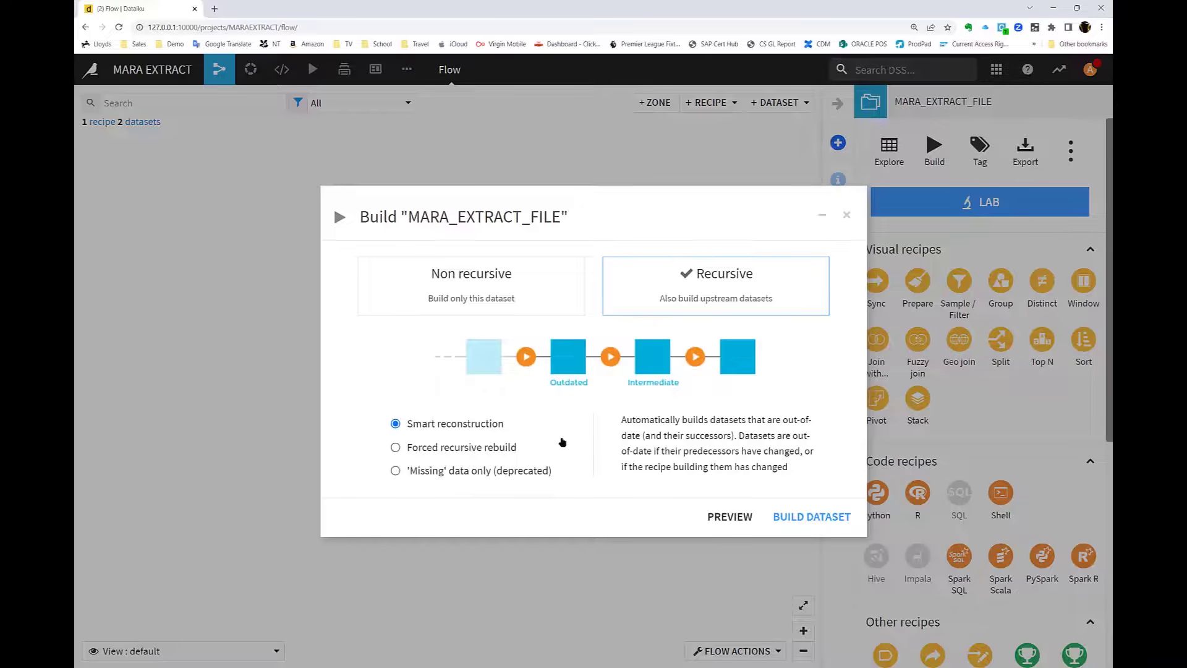
pyautogui.click(560, 443)
pyautogui.click(778, 516)
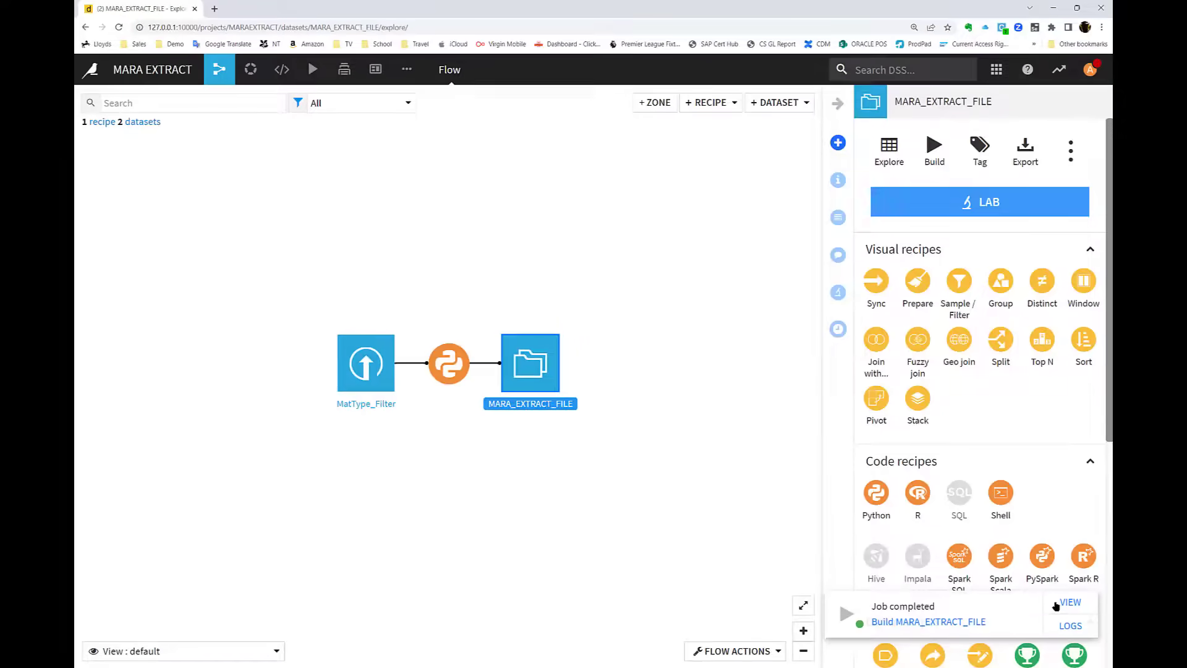
# Step: Analyze the MaterialType column of the 7,702 rebuilt rows to confirm only FERT and HALB
pyautogui.click(1055, 605)
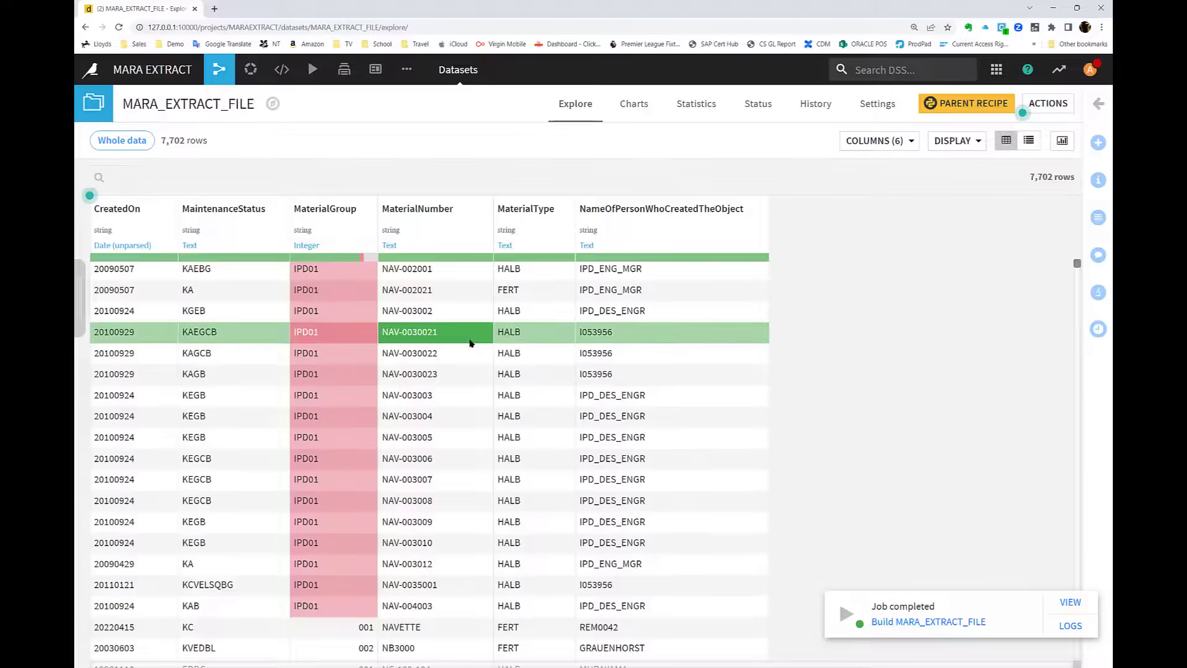
pyautogui.click(544, 213)
pyautogui.click(541, 232)
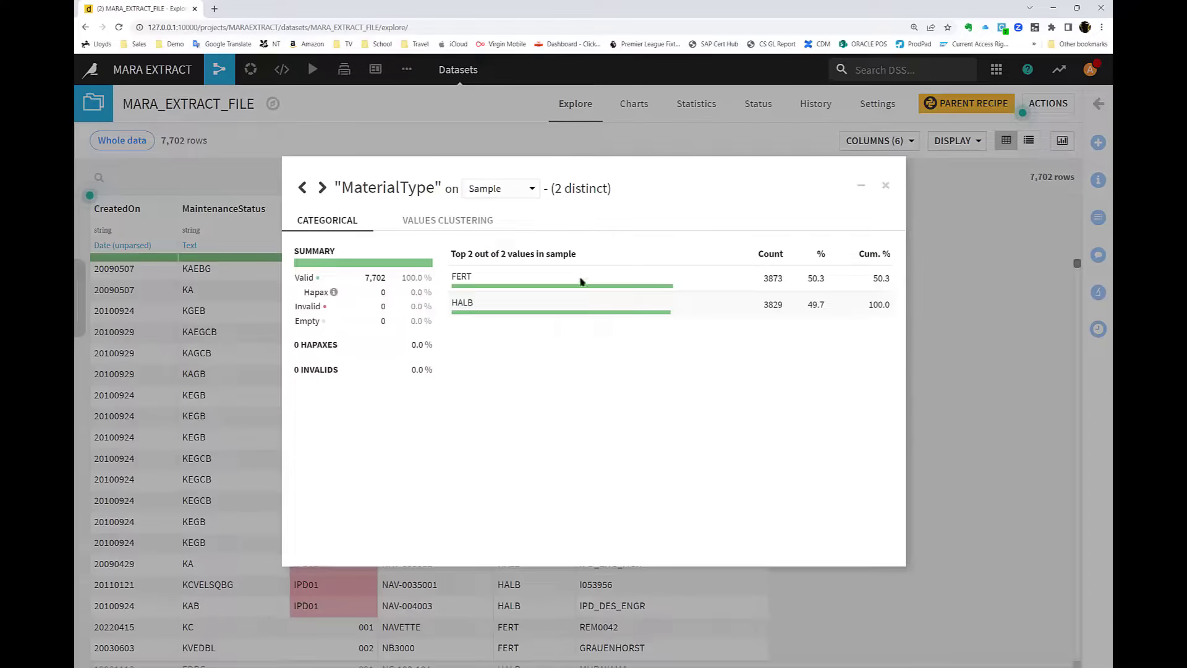
pyautogui.click(885, 185)
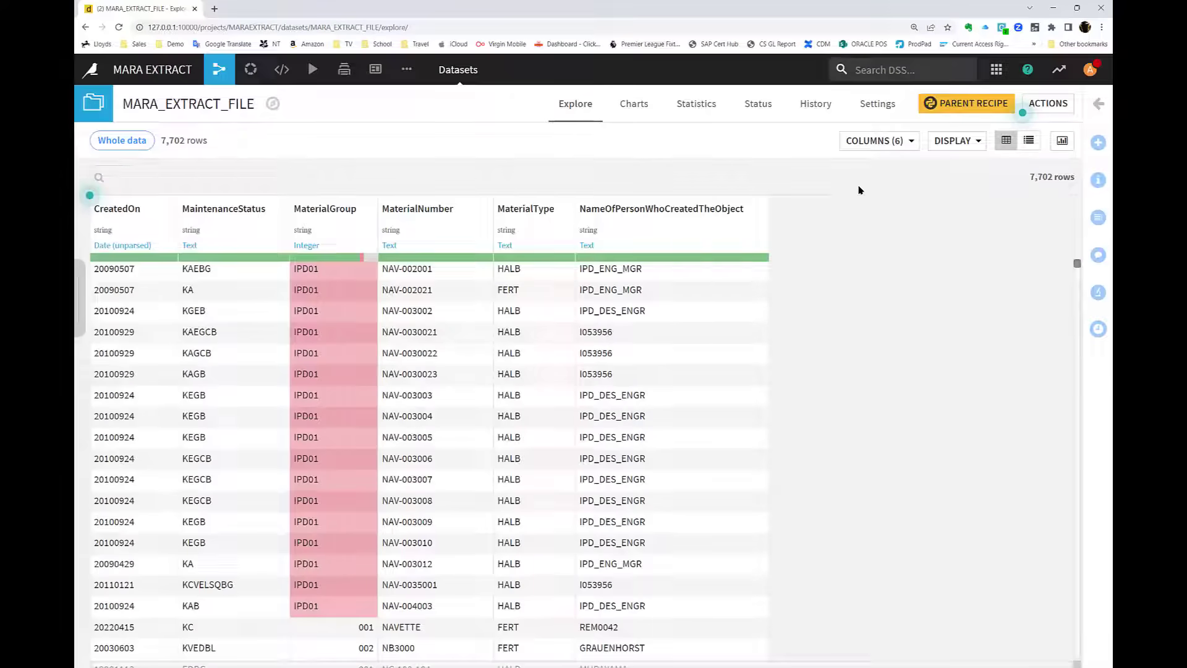
# Step: Open the Acc Doc Details project and view the CompanyCode_List data
pyautogui.click(91, 70)
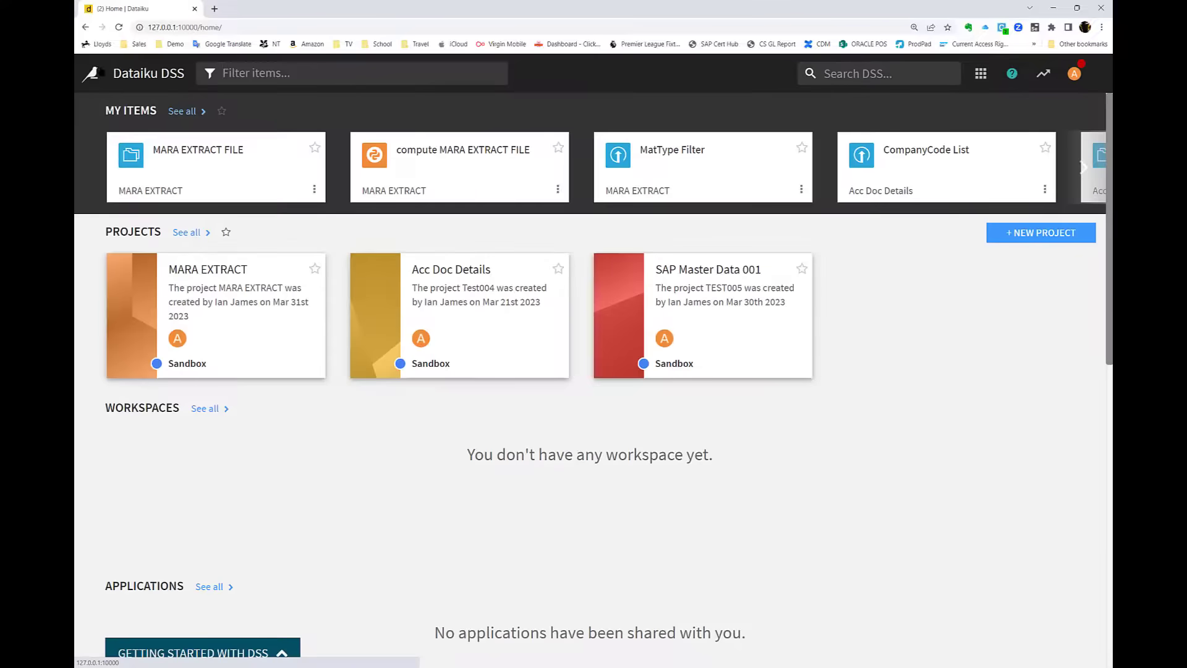
pyautogui.click(461, 270)
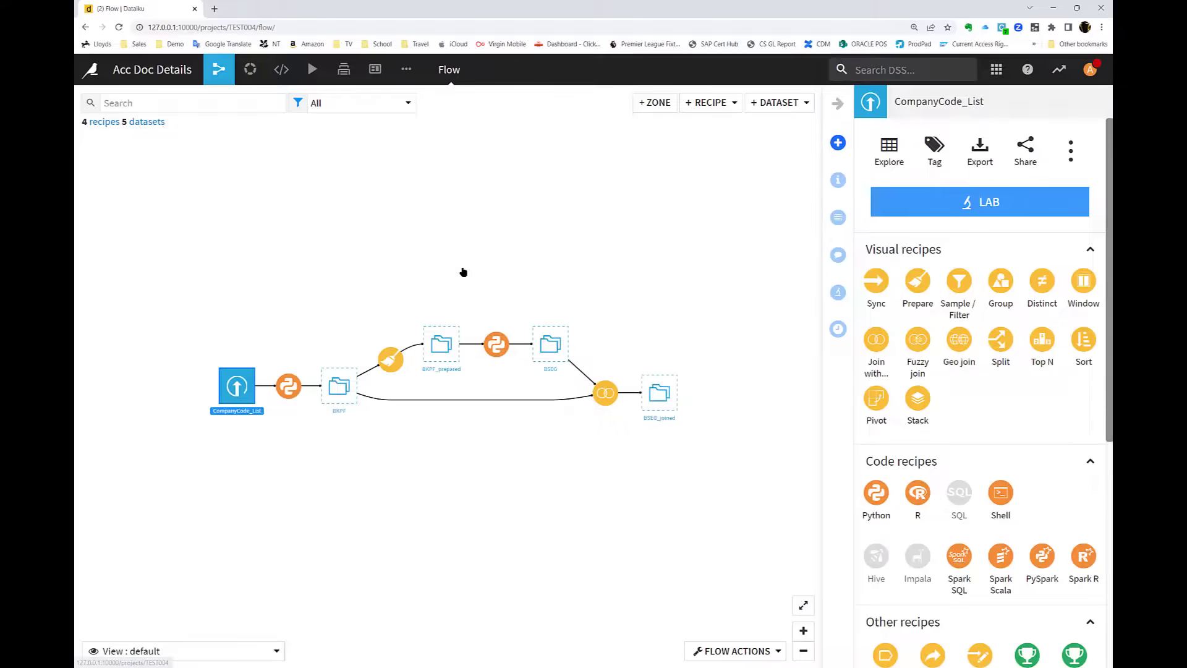
pyautogui.doubleClick(238, 391)
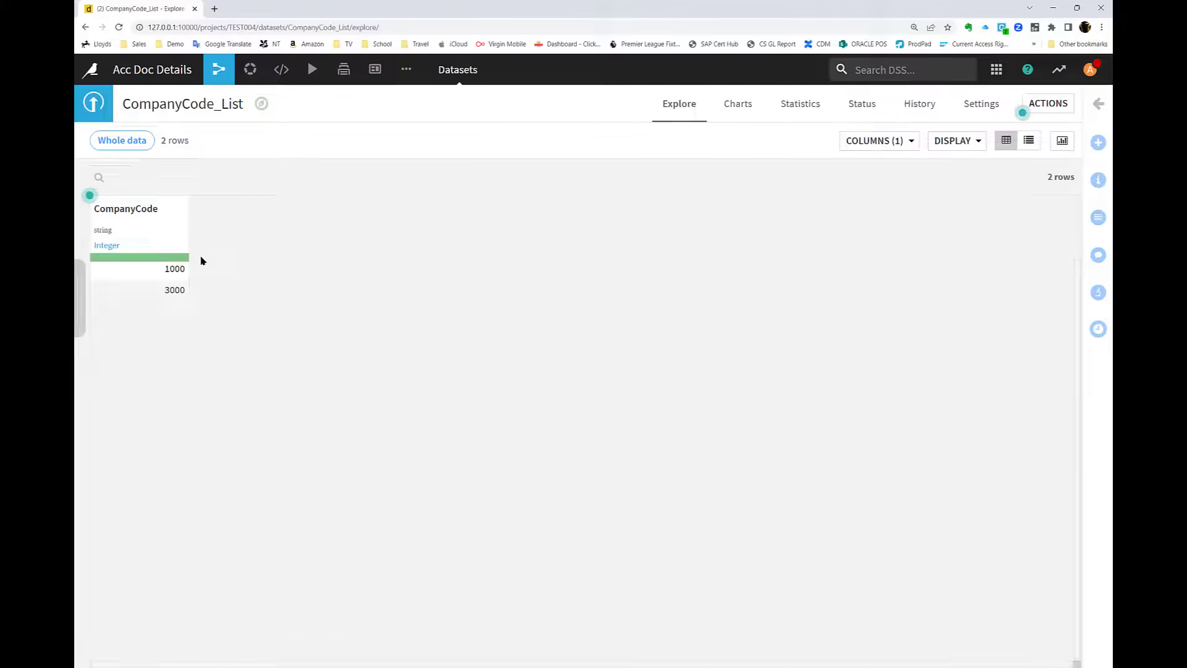
pyautogui.hotkey('alt', 'Left')
# Step: Force a recursive rebuild of BKPF_prepared and check its 1,505 rows across 3 columns
pyautogui.click(612, 336)
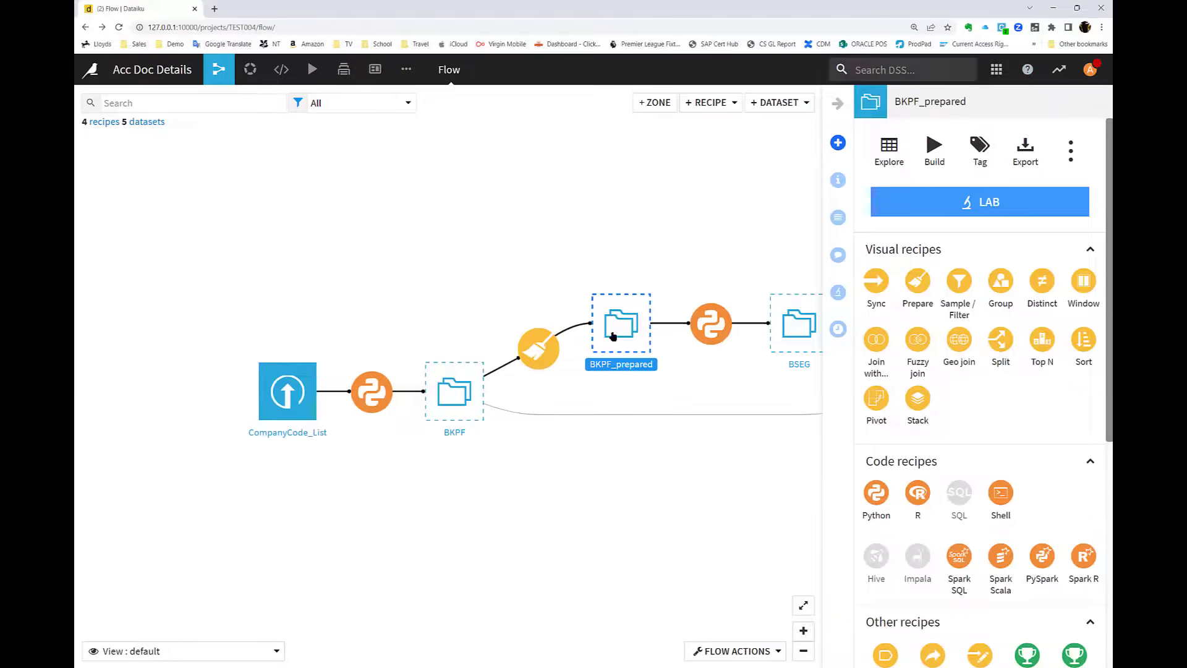
pyautogui.click(934, 151)
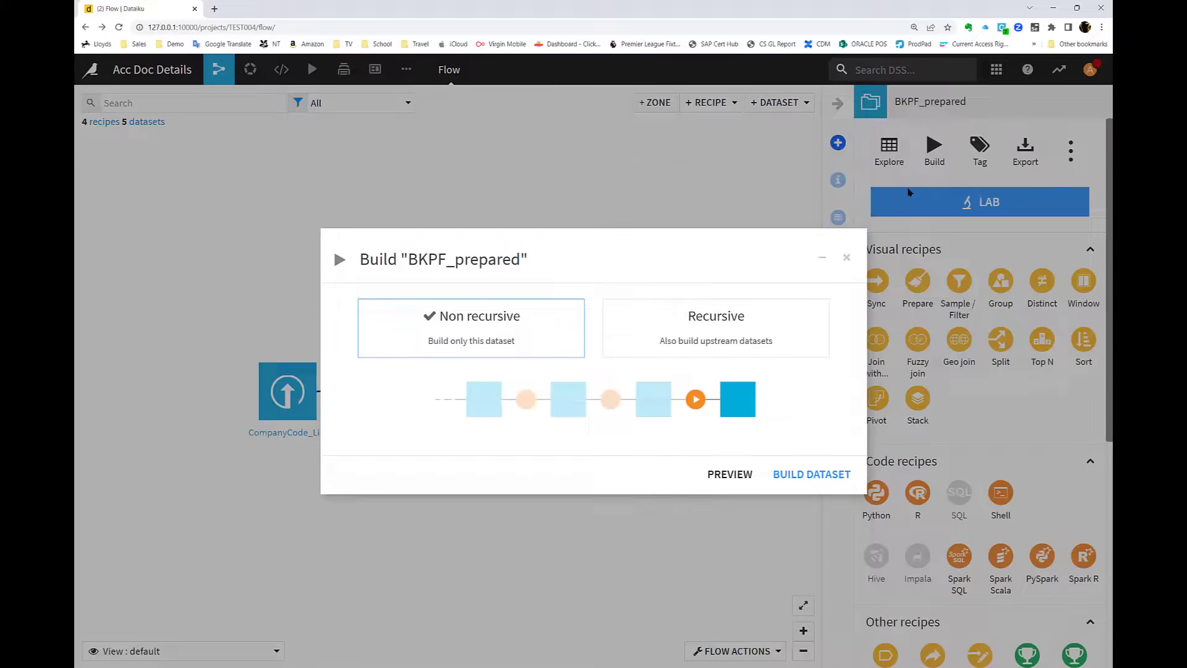
pyautogui.click(728, 343)
pyautogui.click(500, 447)
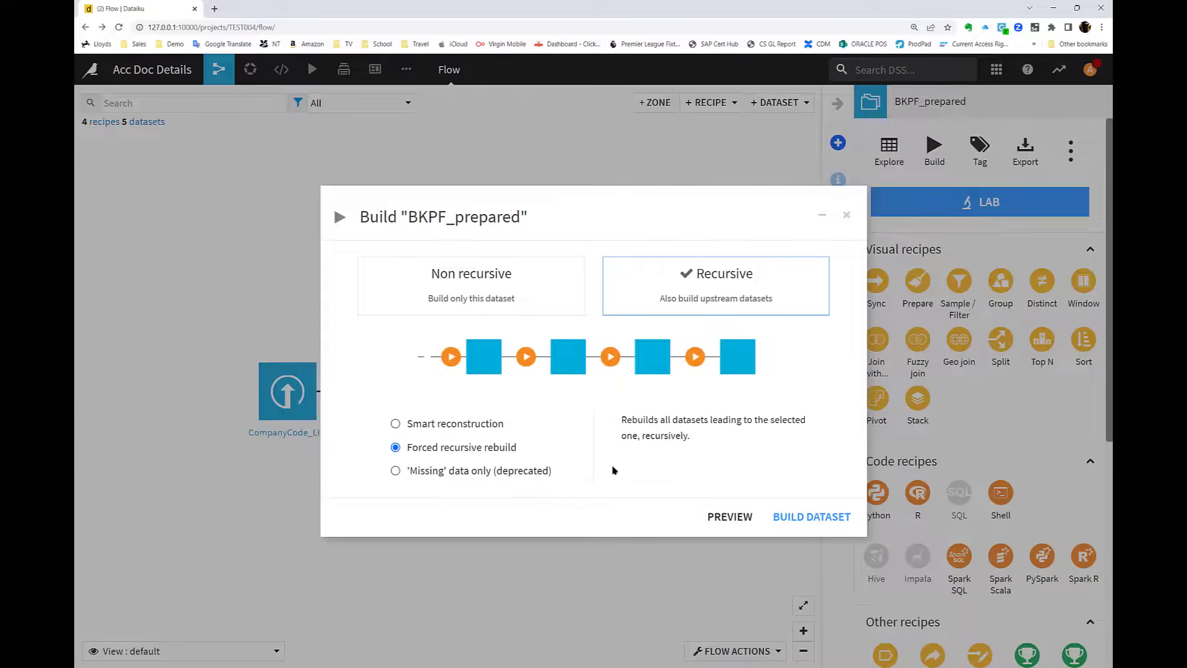
pyautogui.click(783, 515)
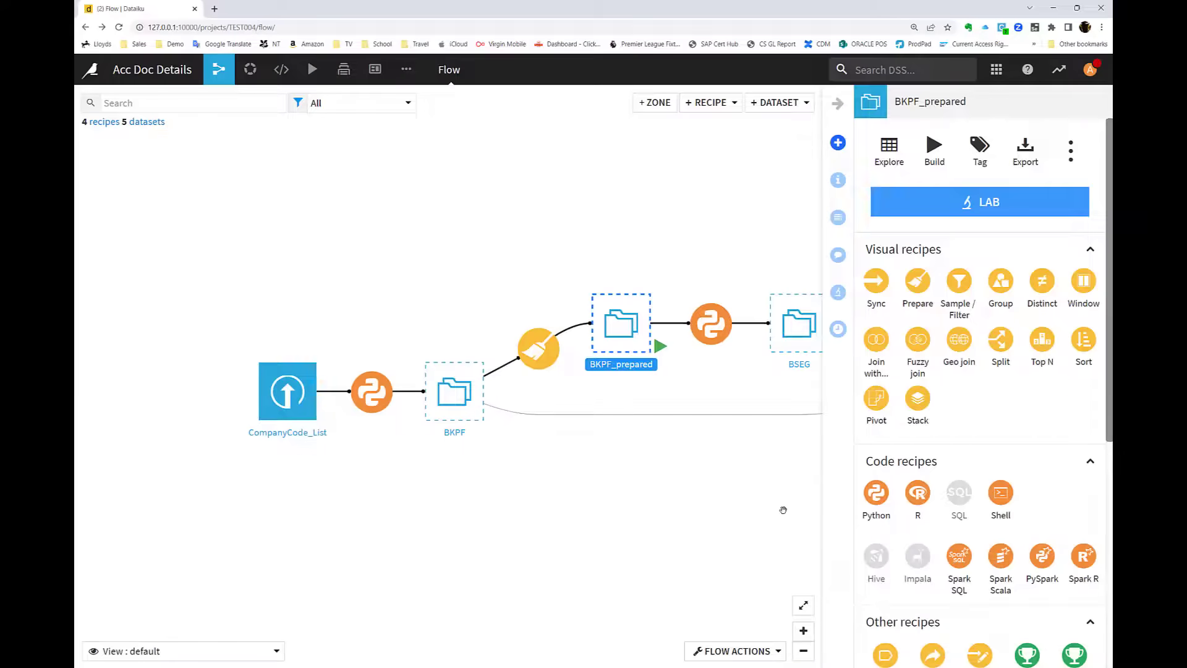
pyautogui.click(1066, 602)
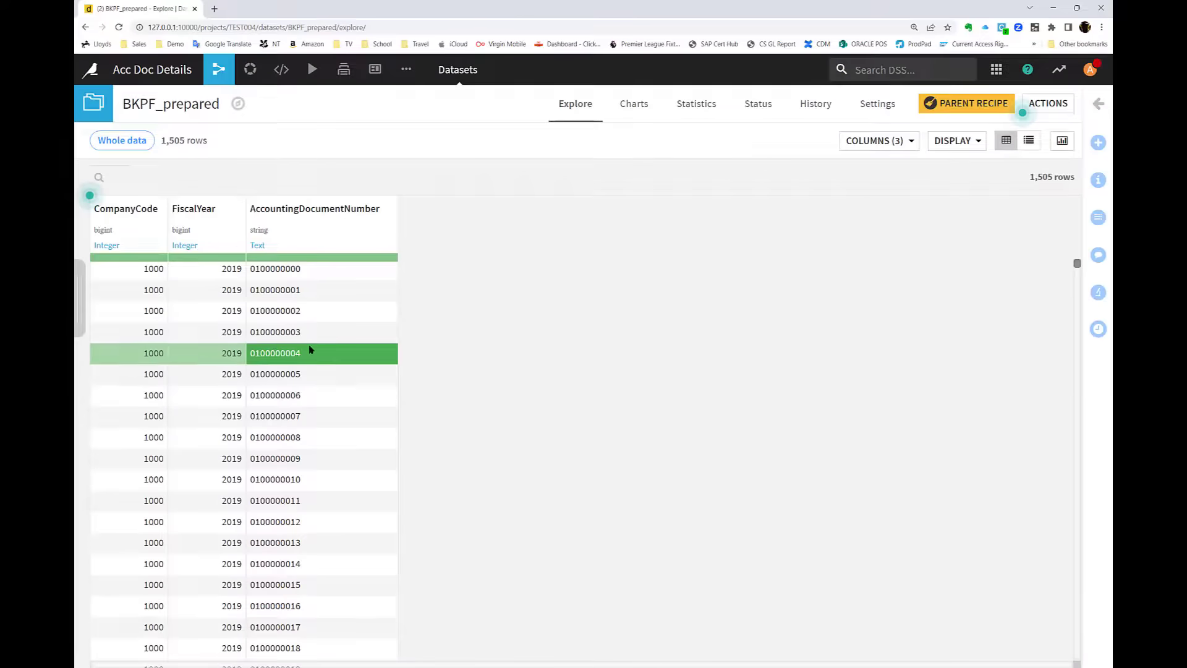
pyautogui.hotkey('alt', 'Left')
pyautogui.moveTo(560, 510); pyautogui.dragTo(401, 498)
# Step: Run a forced recursive rebuild of BSEG_joined and its upstream datasets
pyautogui.click(621, 413)
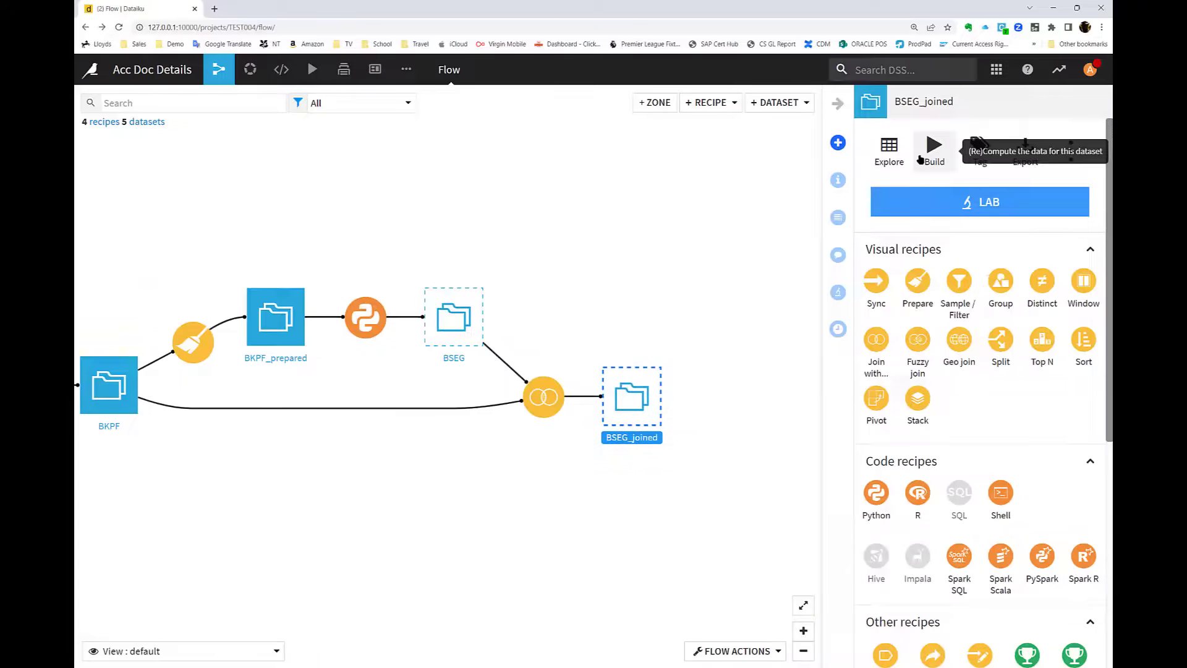
pyautogui.click(932, 148)
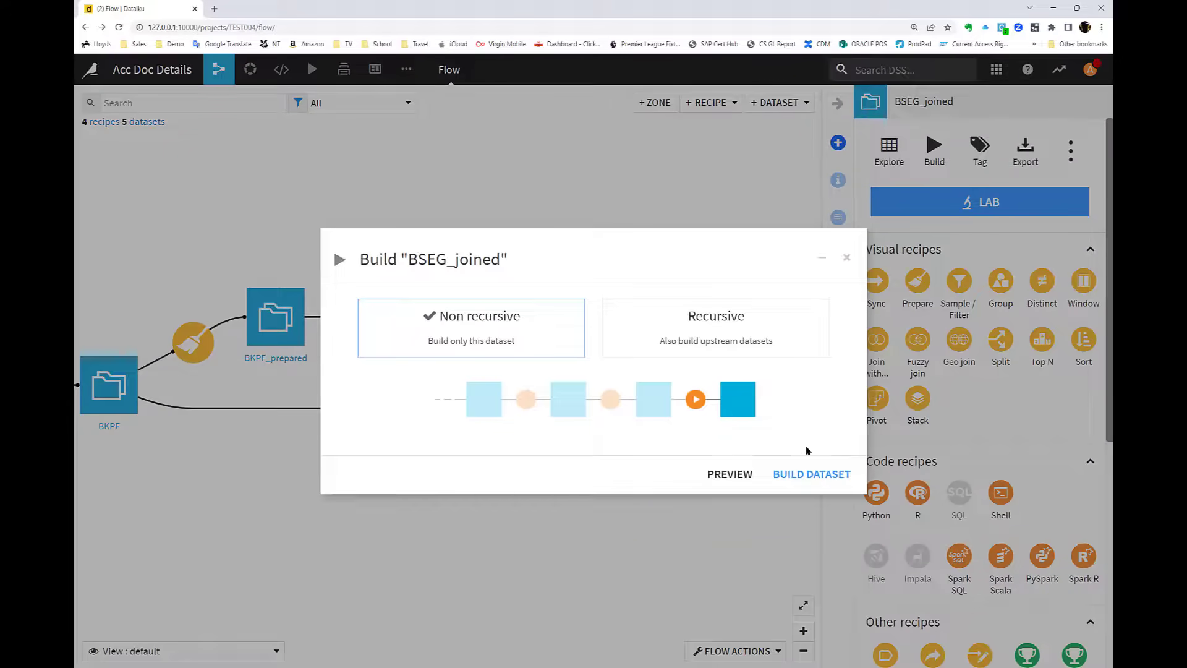
pyautogui.click(768, 328)
pyautogui.click(464, 447)
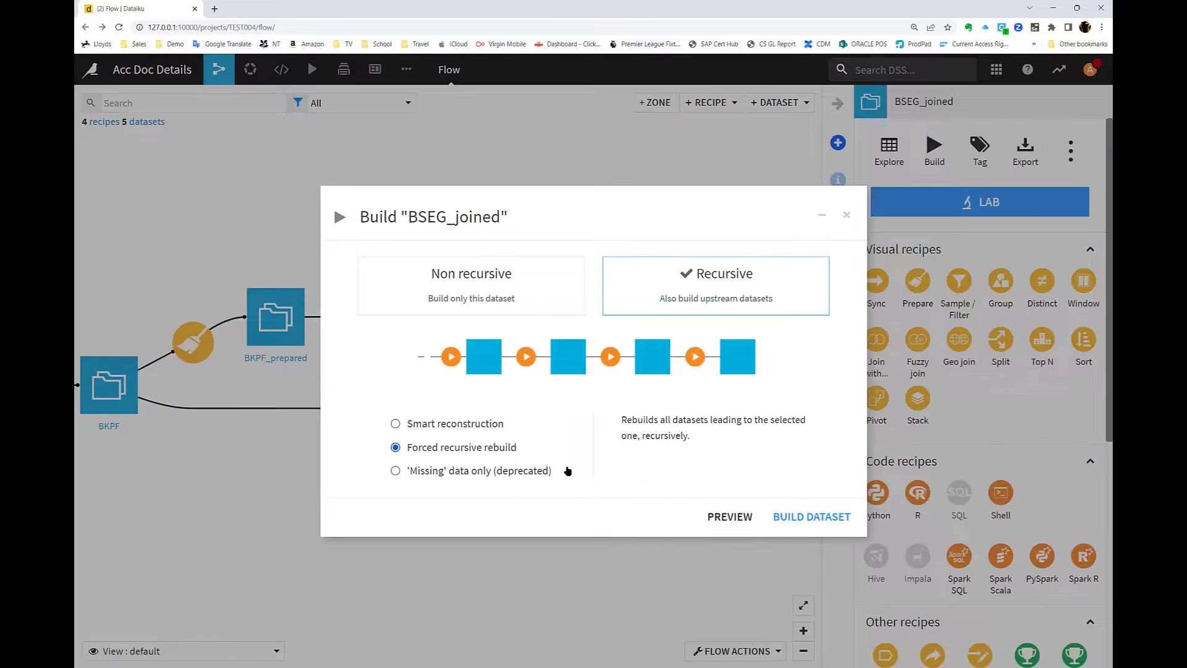
pyautogui.click(803, 517)
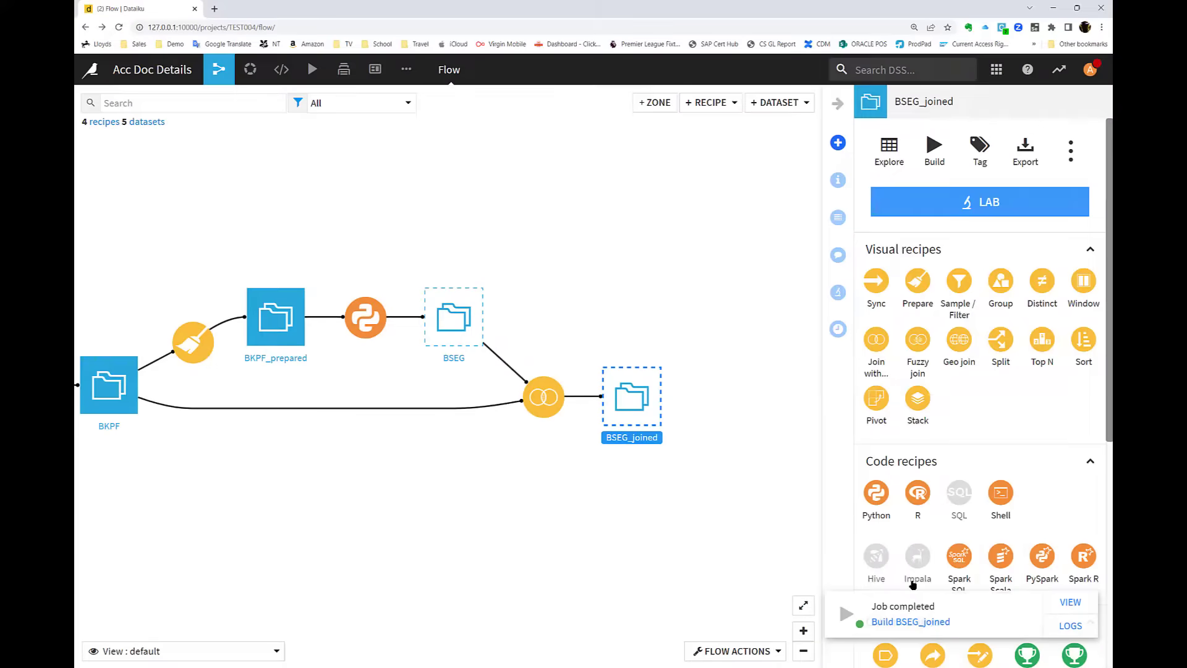
# Step: Open the 3,405-row BSEG_joined data and confirm CompanyCode holds only 3000 and 1000
pyautogui.click(1068, 601)
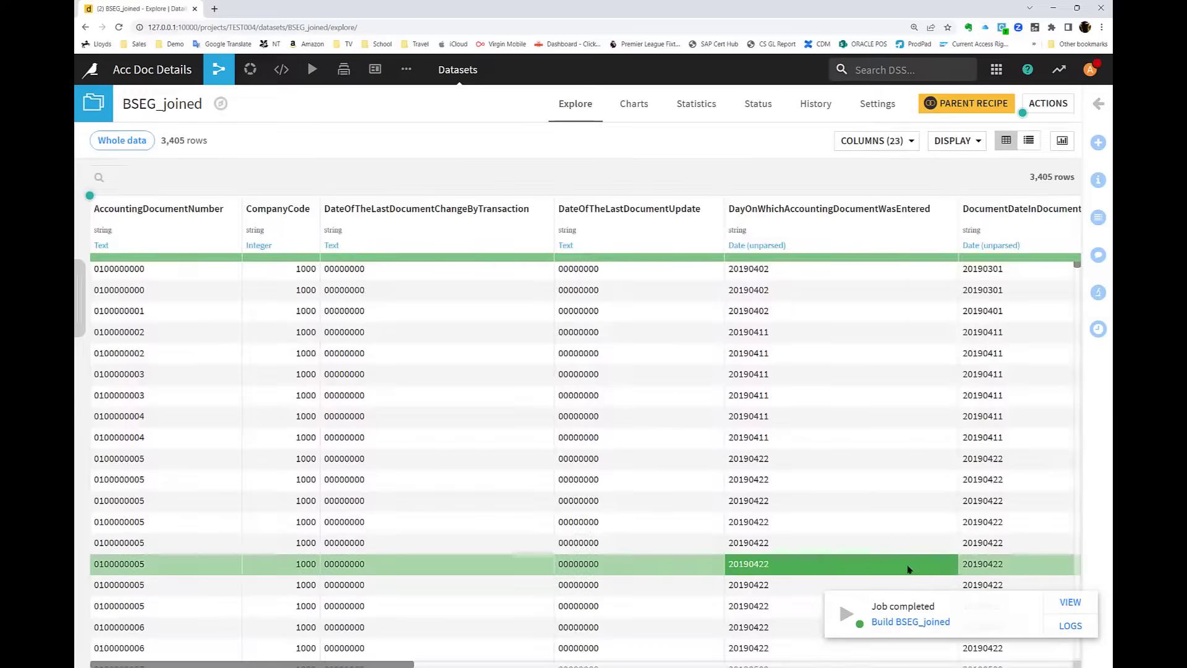
pyautogui.click(312, 209)
pyautogui.click(296, 232)
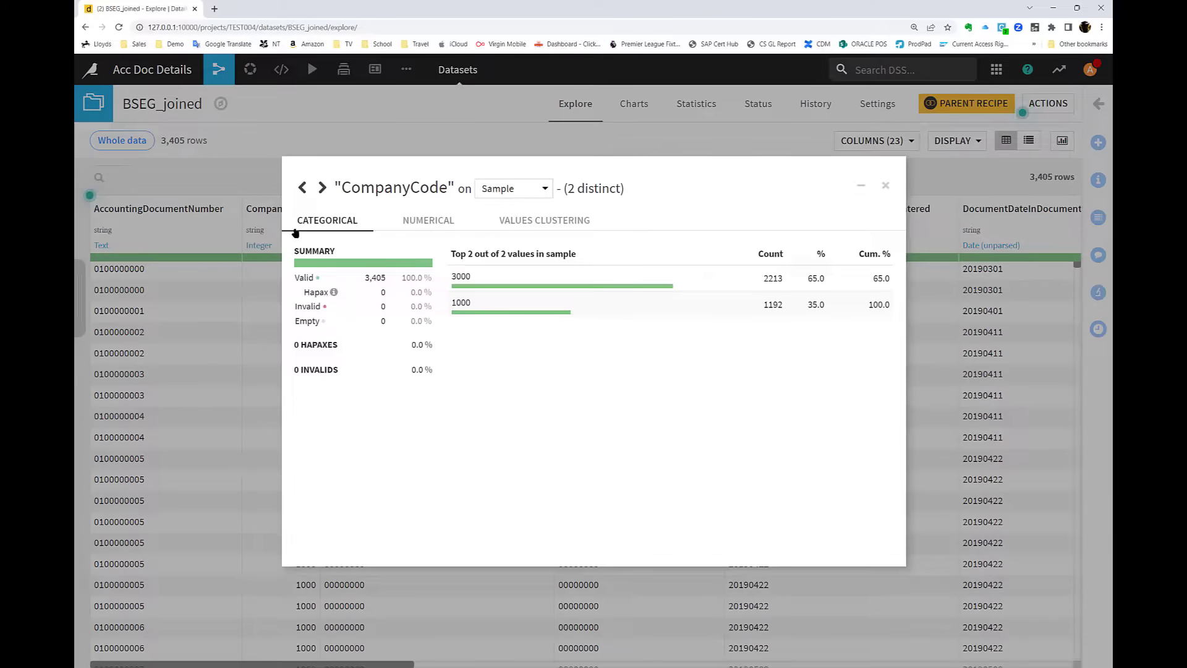
pyautogui.click(885, 186)
pyautogui.moveTo(401, 664); pyautogui.dragTo(993, 663)
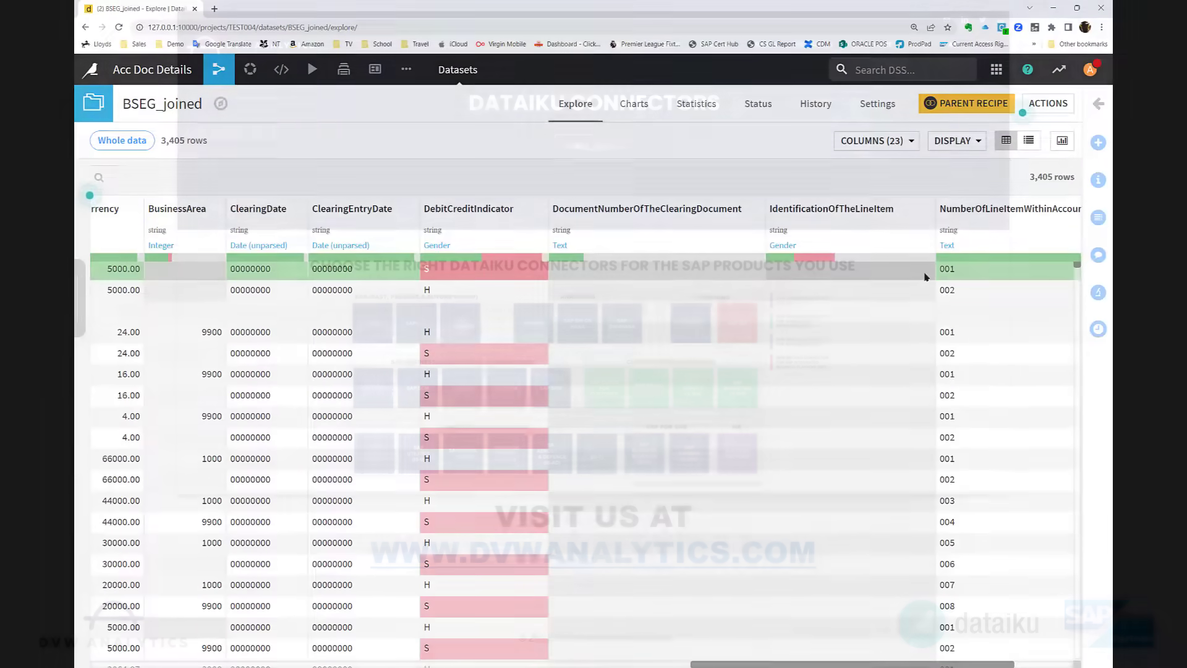